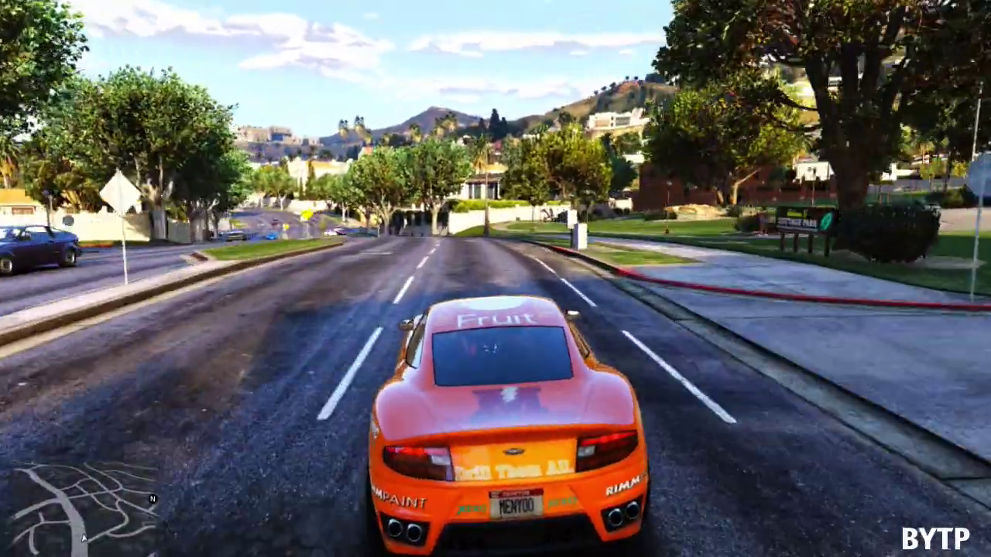
key(w)
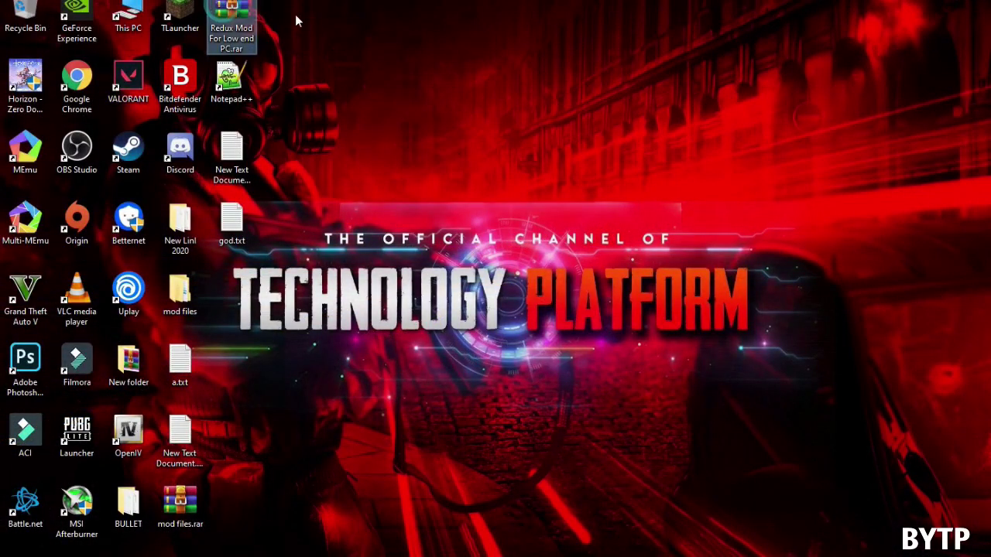
right_click(421, 19)
click(447, 58)
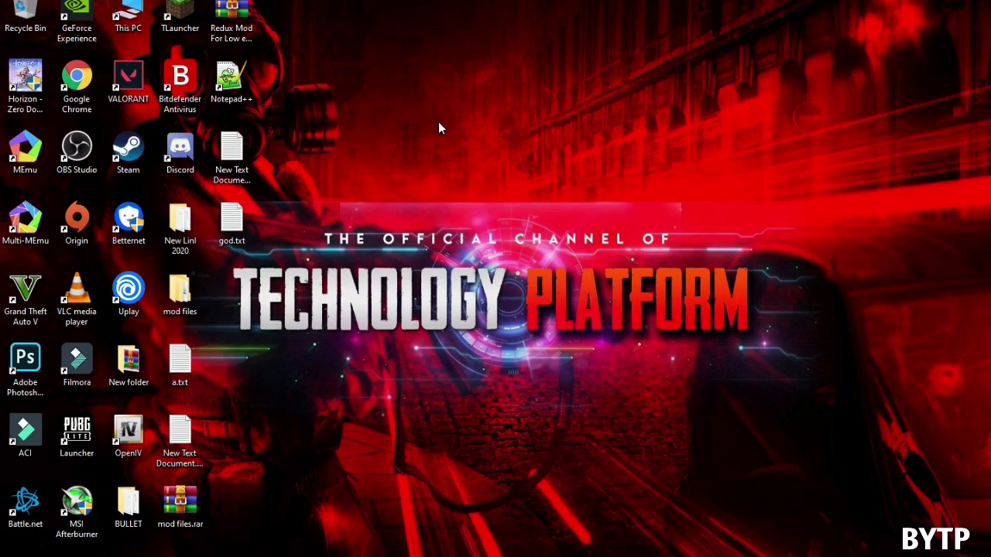
Step: Open the install location of Grand Theft Auto V and find its mods folder
right_click(31, 283)
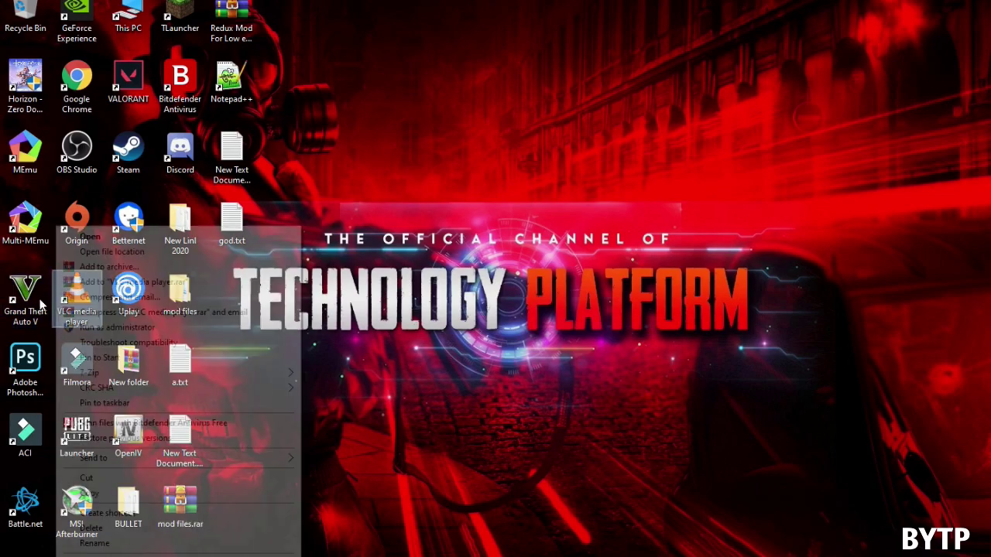
click(58, 253)
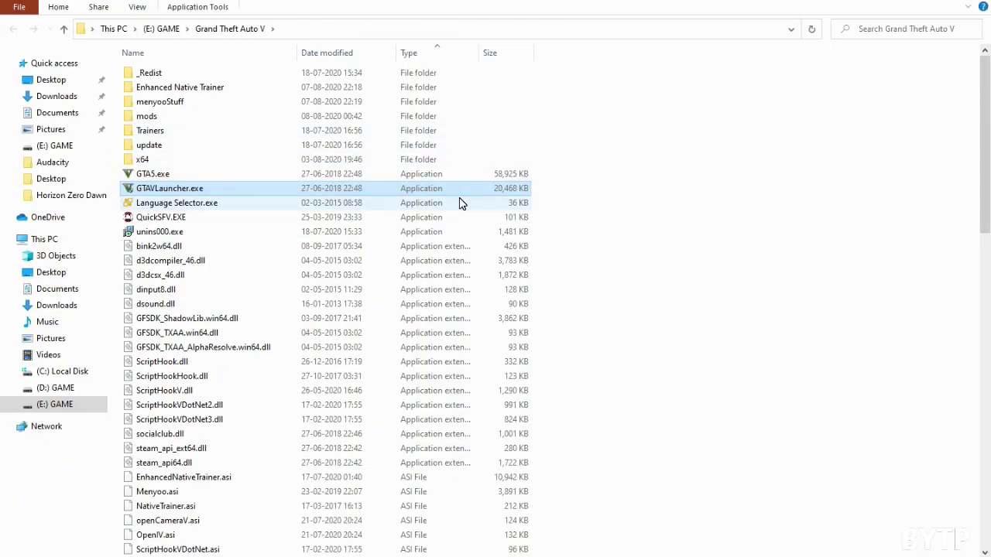
click(146, 119)
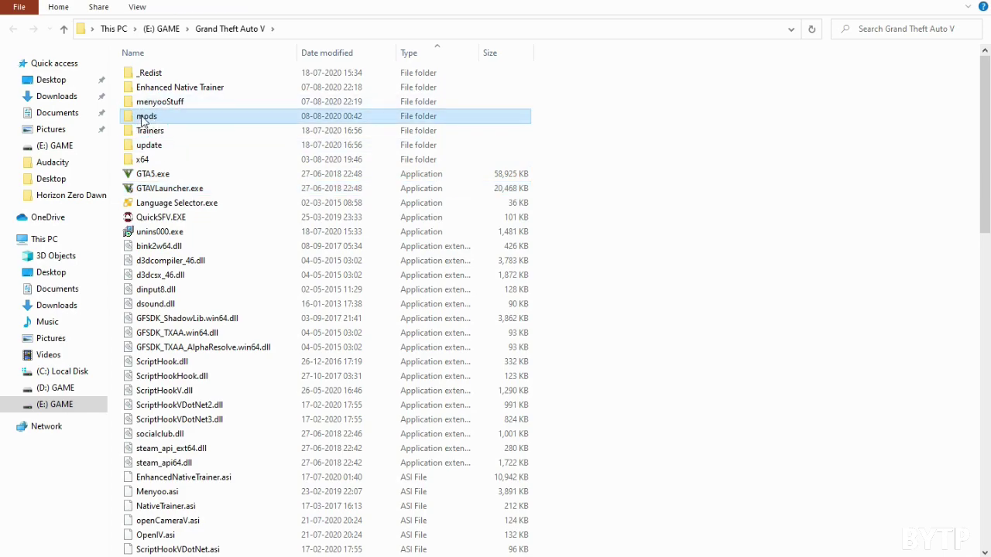
mouse_move(139, 124)
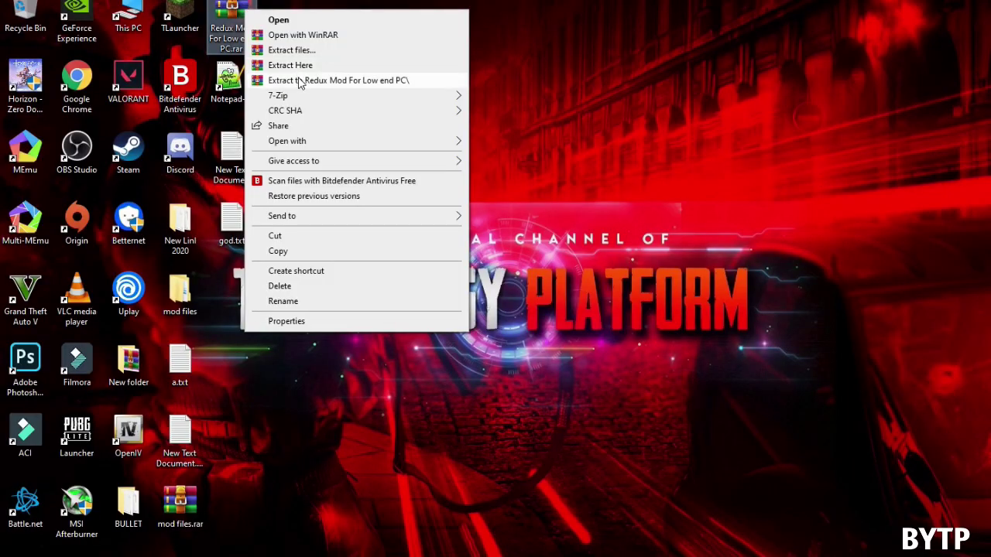
Step: Extract the Redux Mod For Low end PC archive into its own folder on the desktop
click(300, 81)
right_click(360, 5)
click(396, 44)
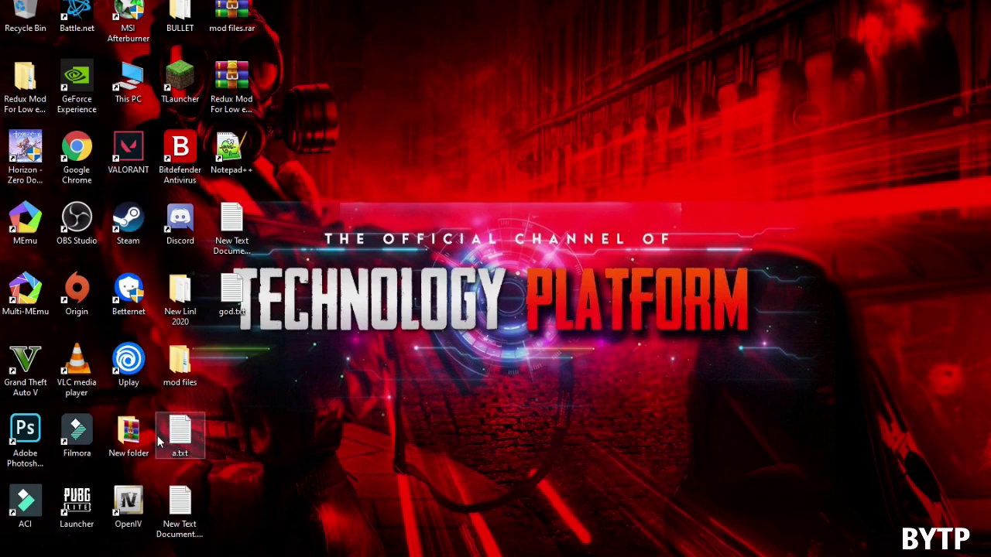
Step: Launch OpenIV for the Windows version of Grand Theft Auto V and enable edit mode, accepting automatic saving
double_click(145, 503)
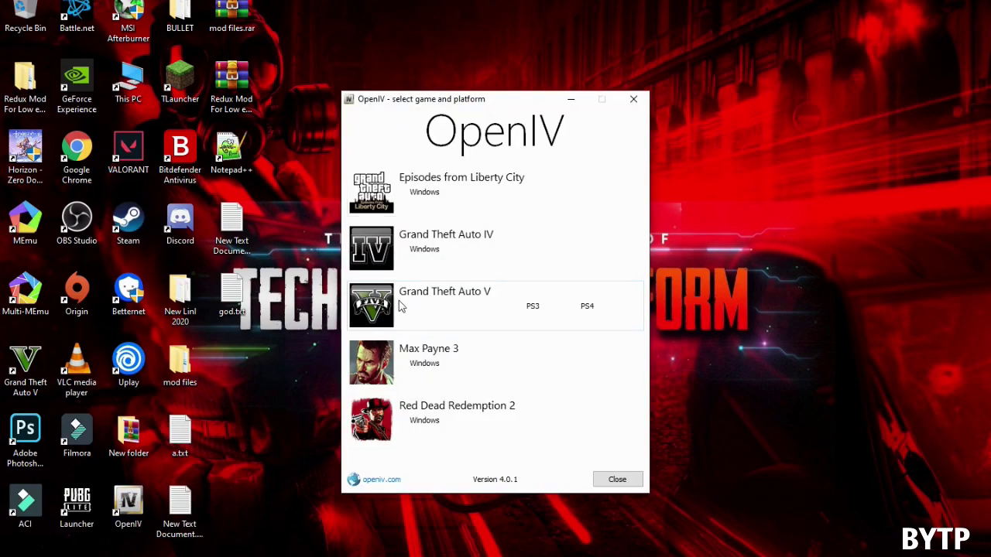
click(424, 306)
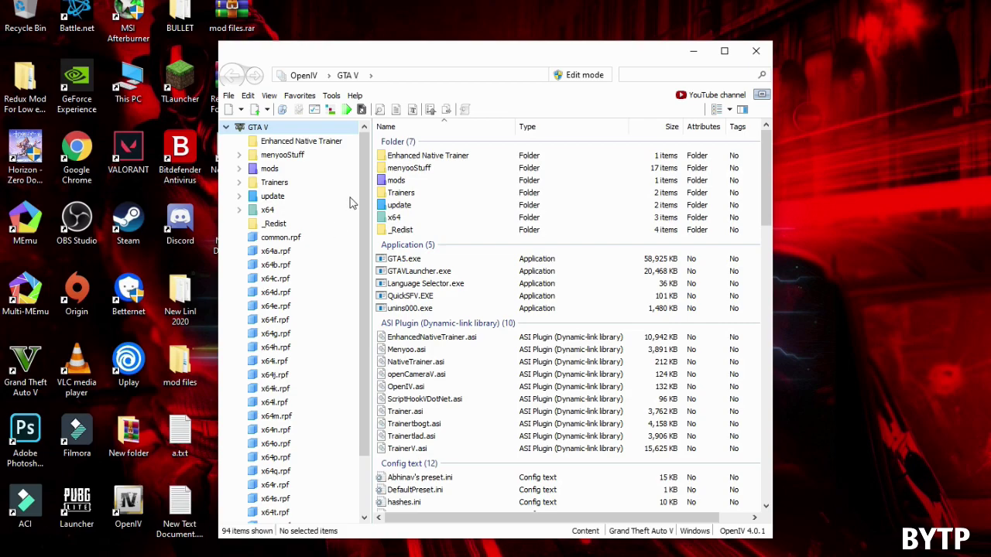
click(574, 76)
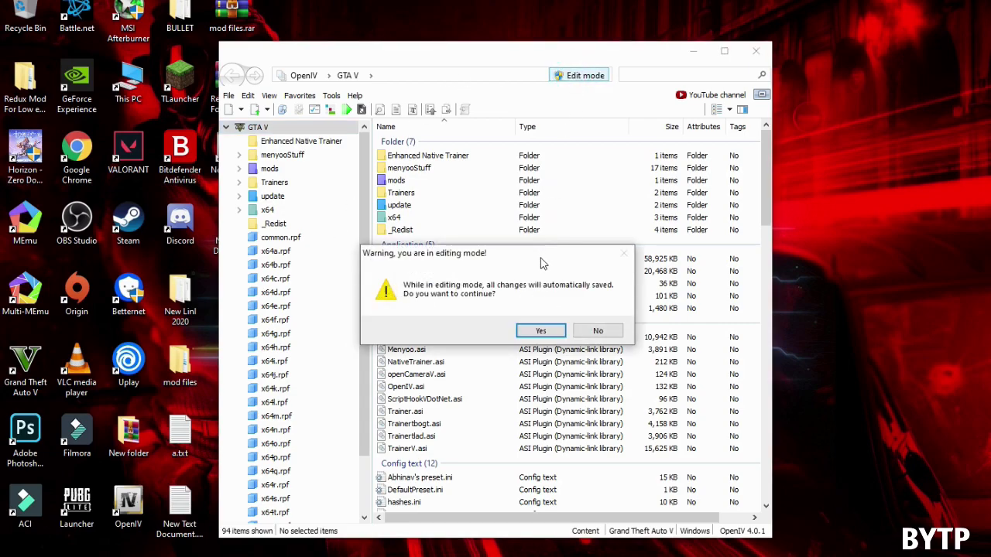
click(540, 330)
Step: Check in the ASI Manager whether ASI Loader, OpenIV.ASI and openCamera are installed, and close it
click(355, 96)
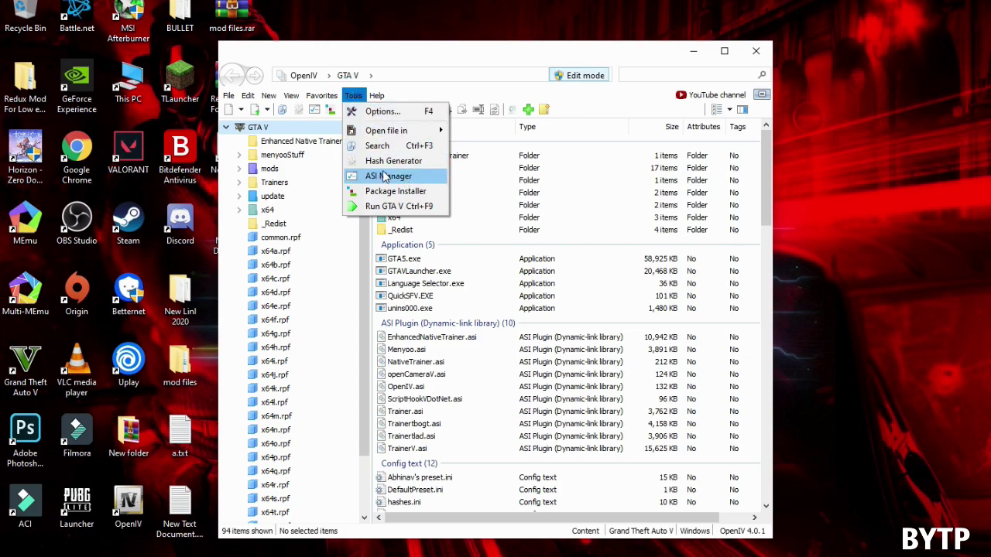
click(381, 177)
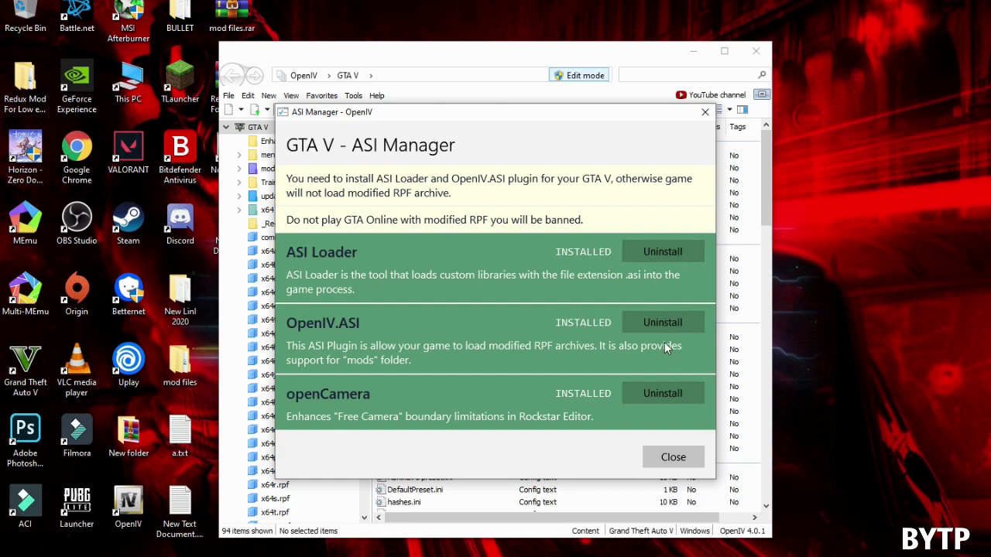
click(674, 457)
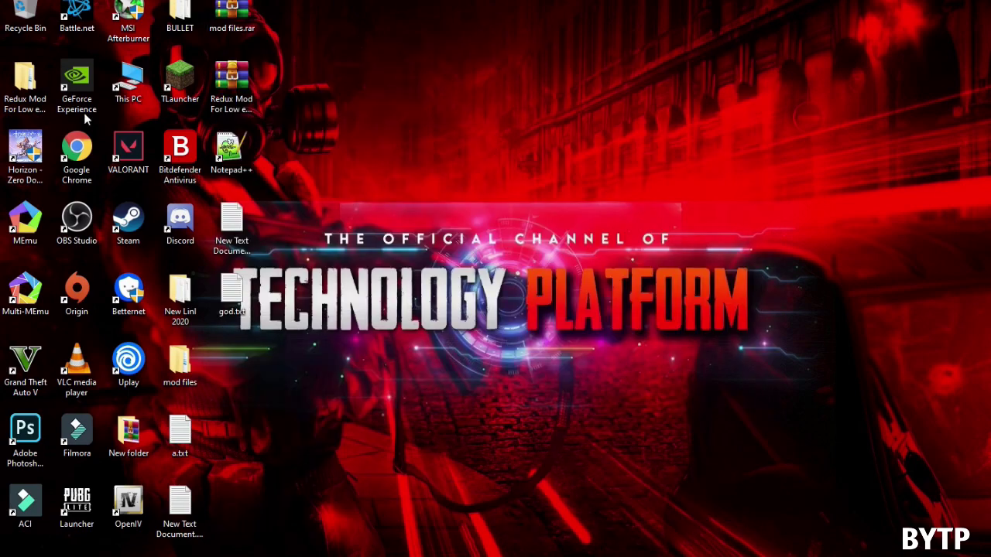
Step: Copy the preset .ini file from the My Preset folder of the extracted Redux Mod For Low end PC
double_click(23, 93)
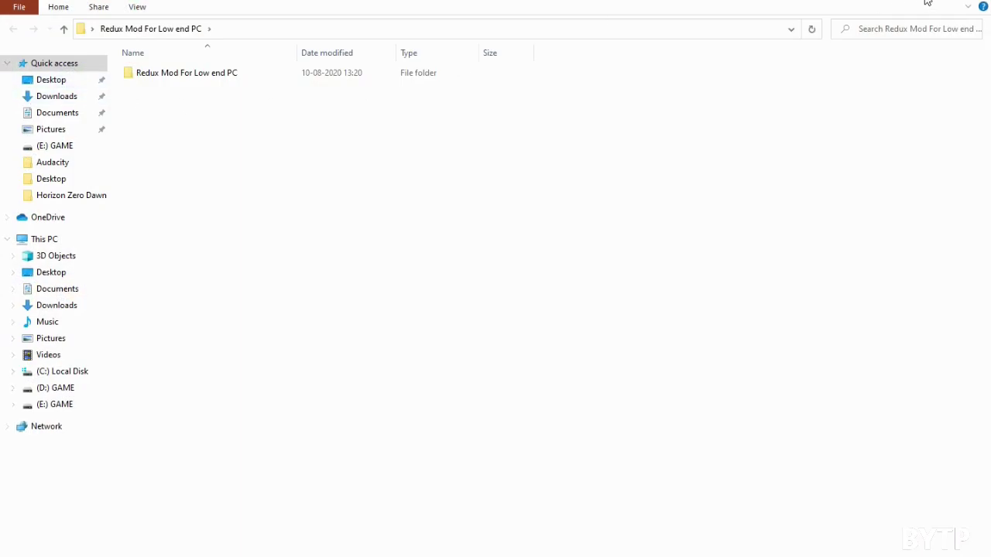
click(927, 3)
double_click(302, 34)
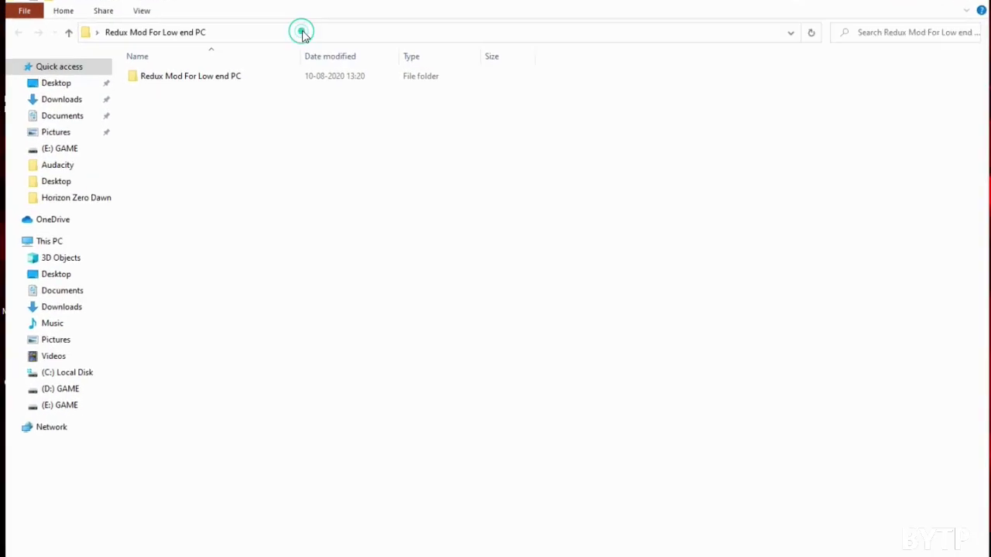
double_click(164, 75)
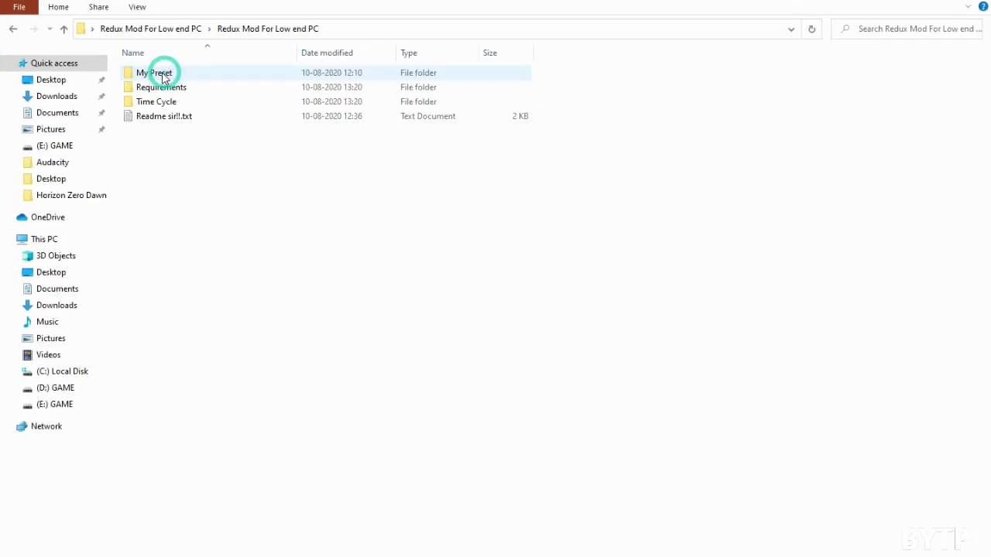
double_click(185, 72)
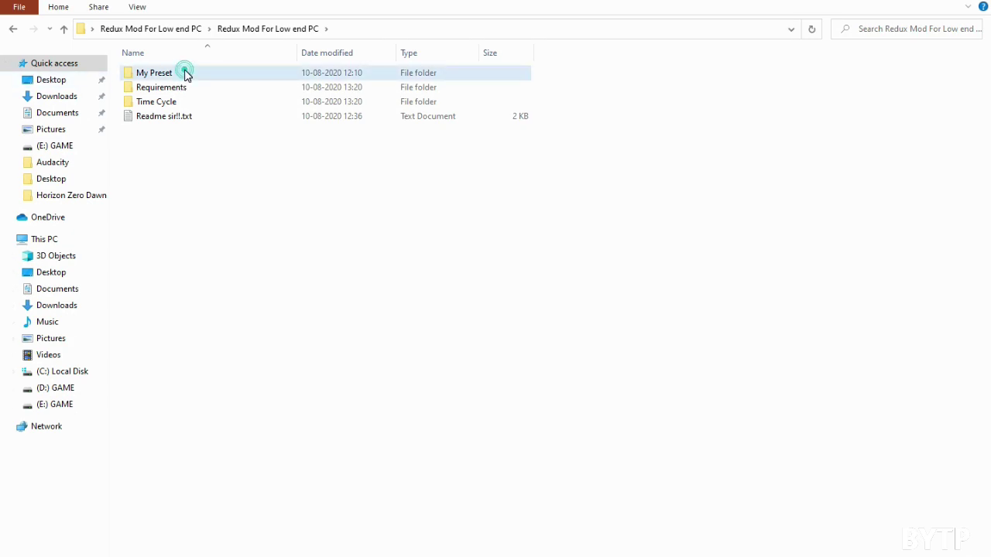
right_click(160, 76)
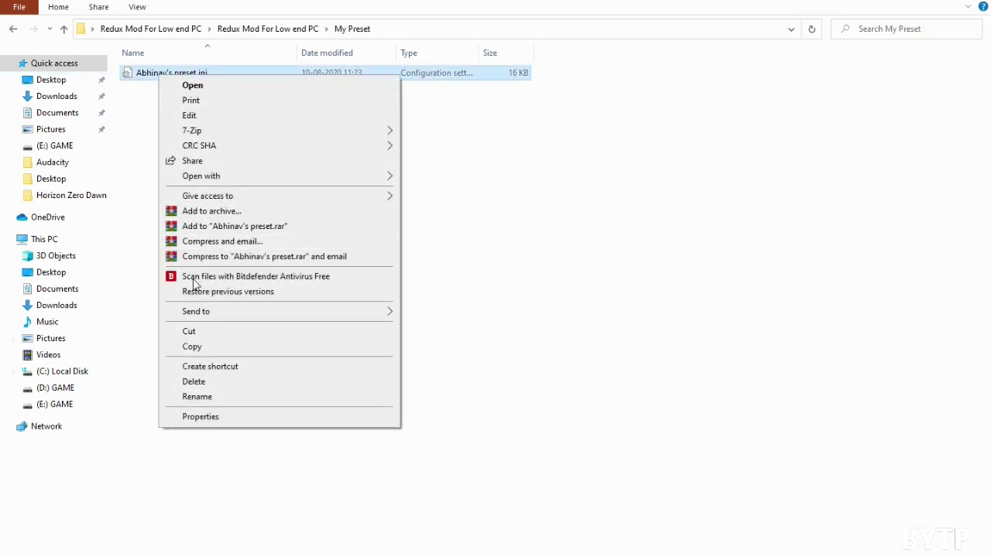
click(194, 347)
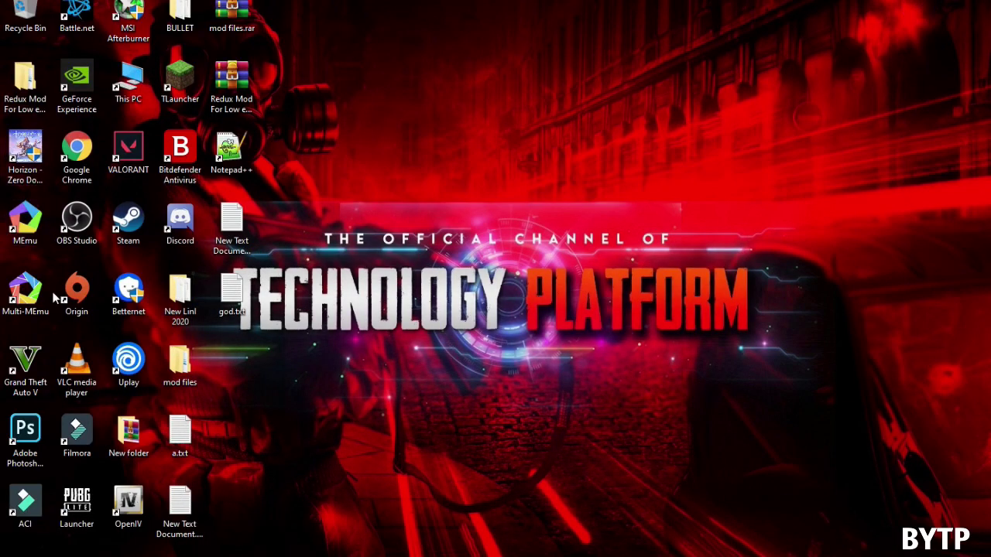
Step: Paste the copied preset file into the Grand Theft Auto V install folder
right_click(35, 340)
right_click(25, 363)
click(78, 22)
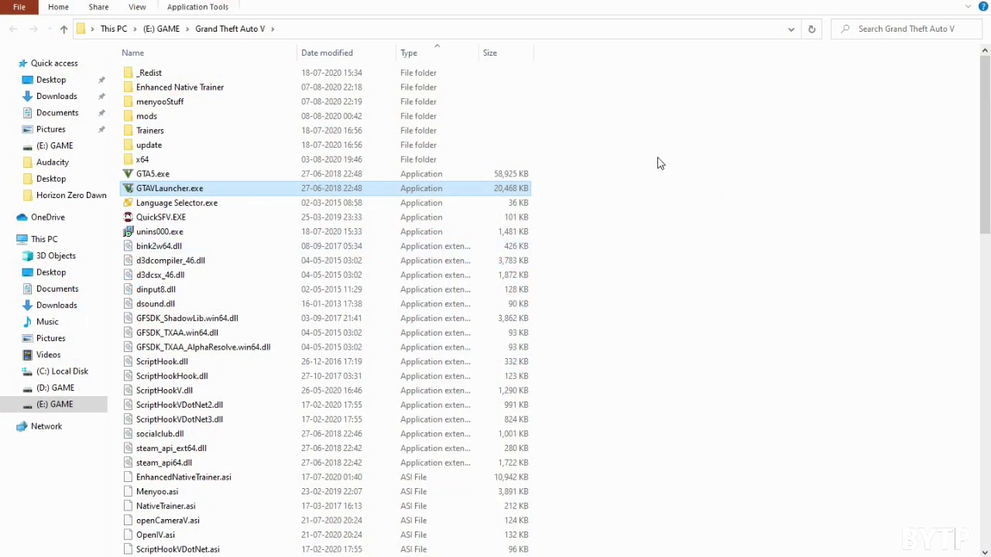
right_click(657, 161)
click(688, 251)
click(344, 186)
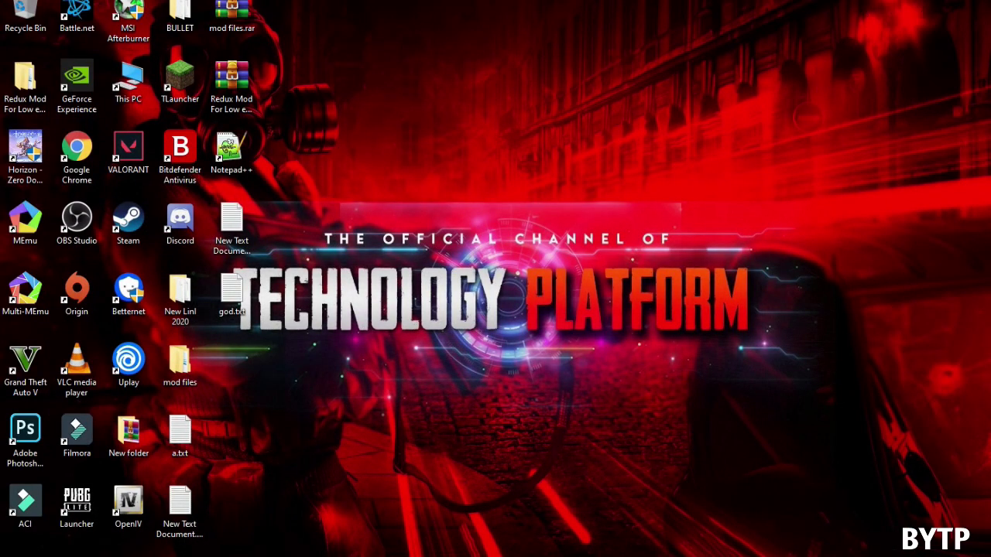
Step: Run ReShade_Setup_4.7.0.exe from the Reshade folder inside the mod's Requirements folder
click(349, 542)
click(57, 34)
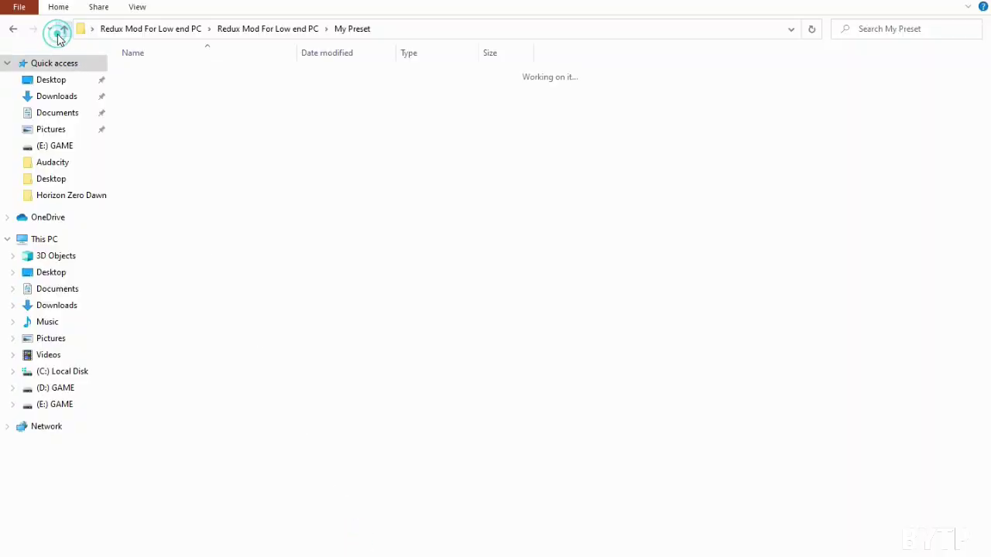
click(185, 89)
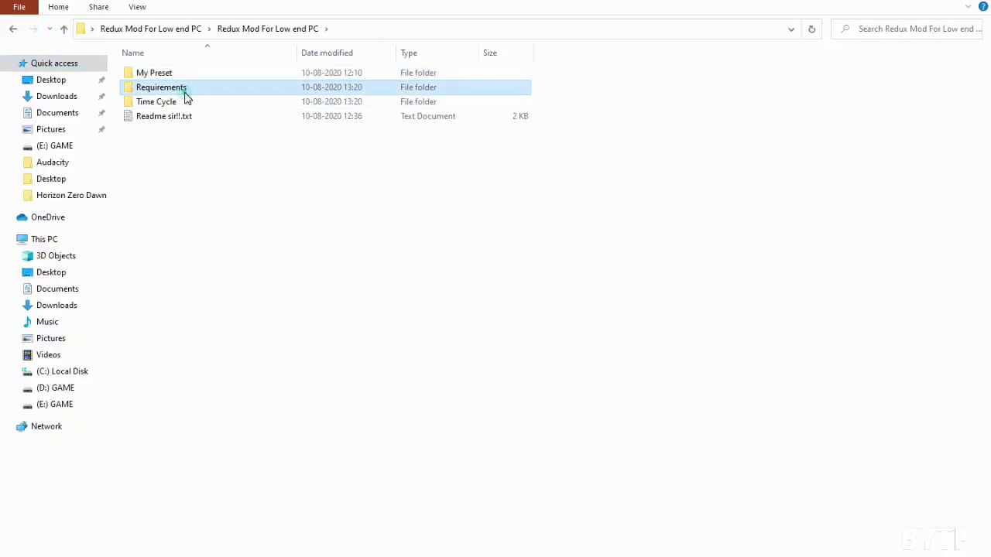
double_click(185, 91)
click(172, 77)
double_click(188, 78)
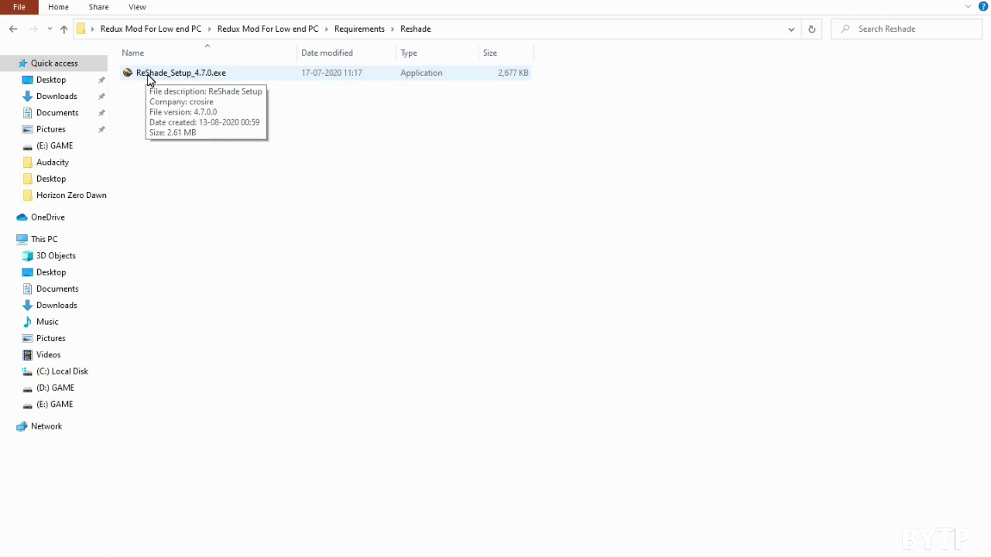
double_click(151, 78)
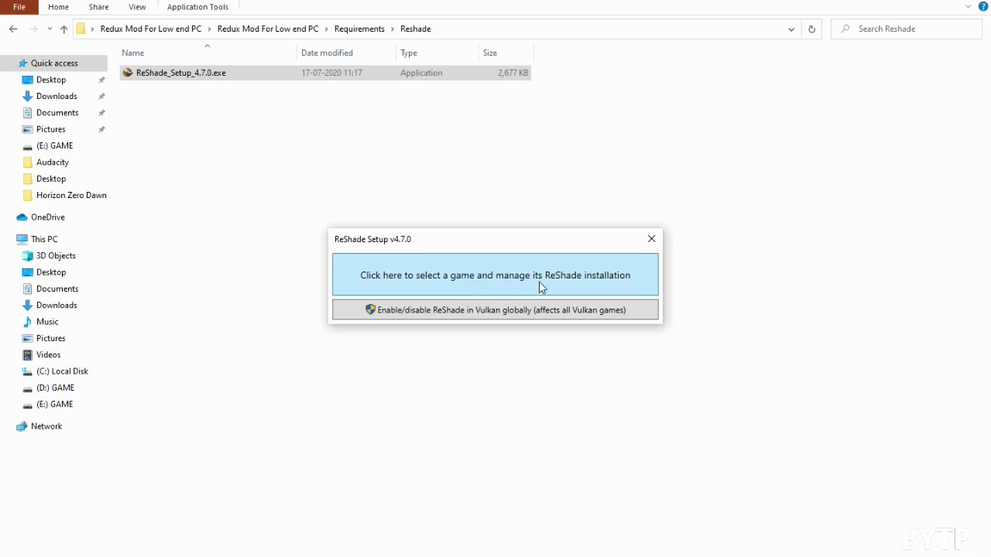
Step: Choose GTA5.exe in the Grand Theft Auto V folder as the game for the ReShade installation
click(564, 279)
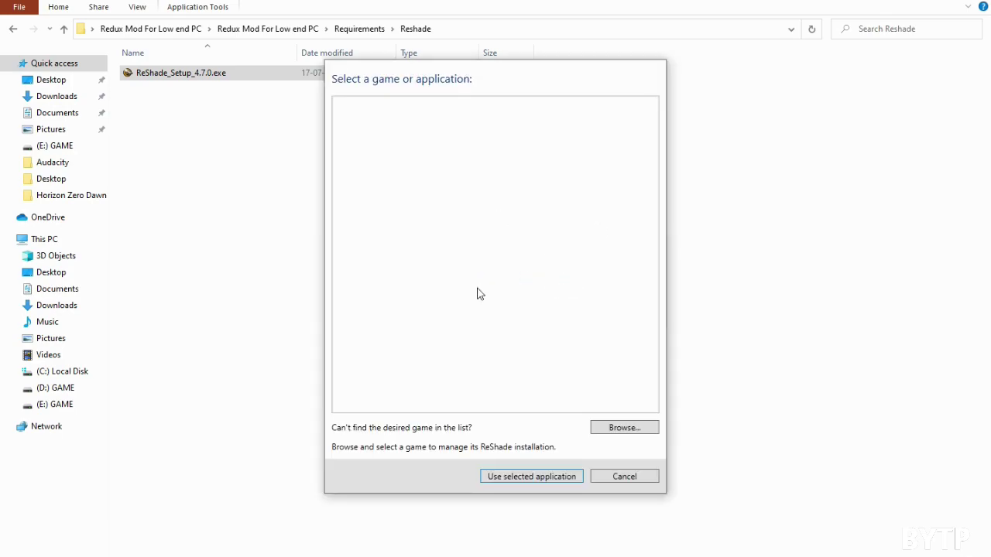
click(635, 429)
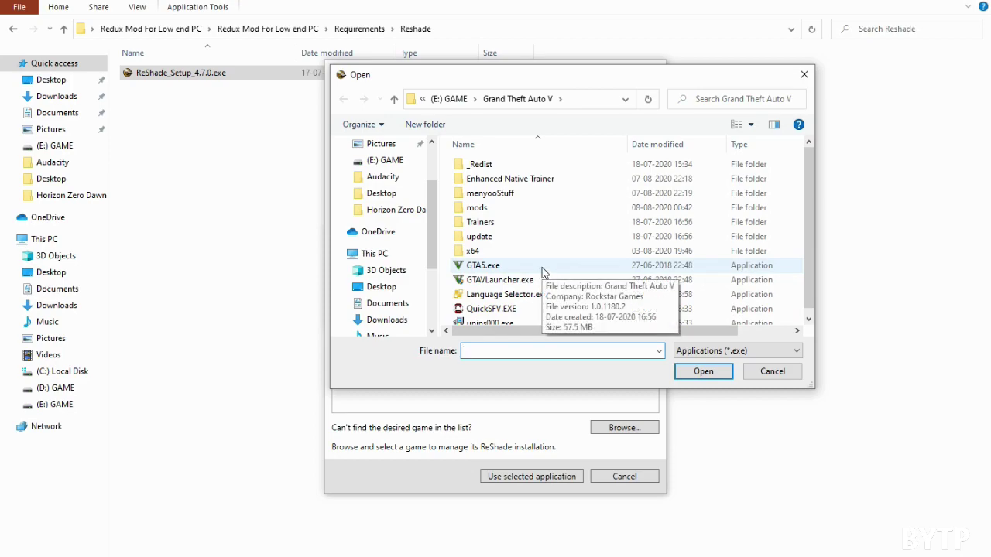
double_click(489, 268)
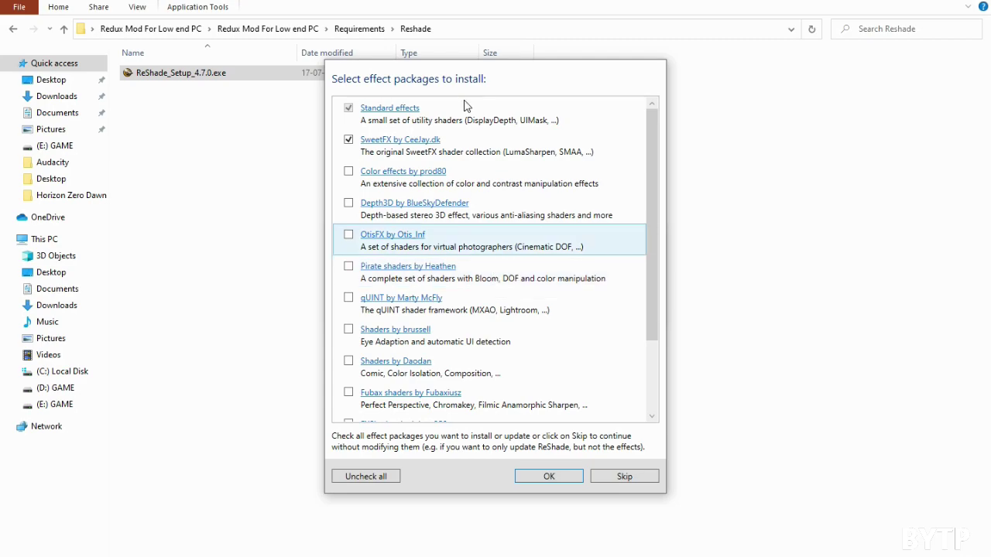
Step: Install the Standard effects and SweetFX packages with all of their effect files
click(541, 475)
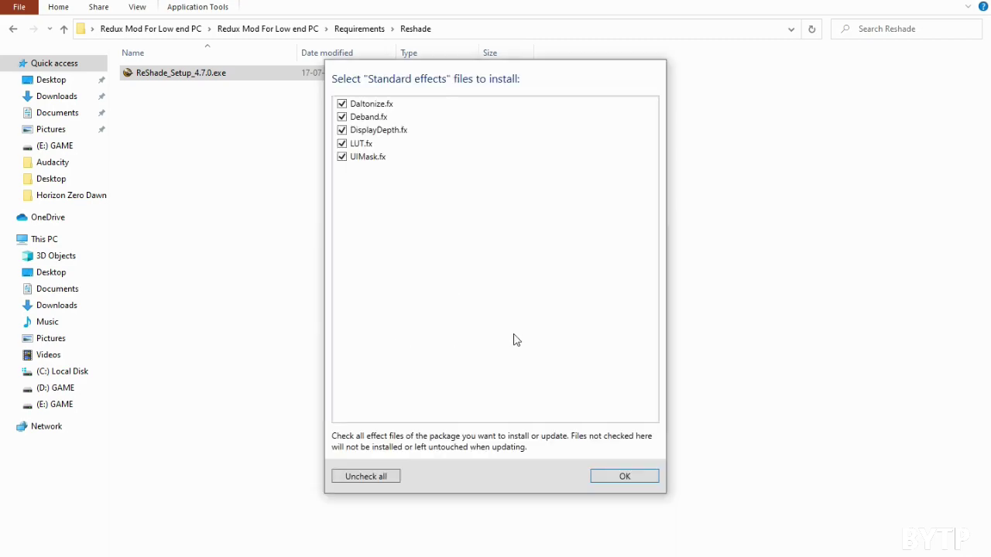
click(632, 479)
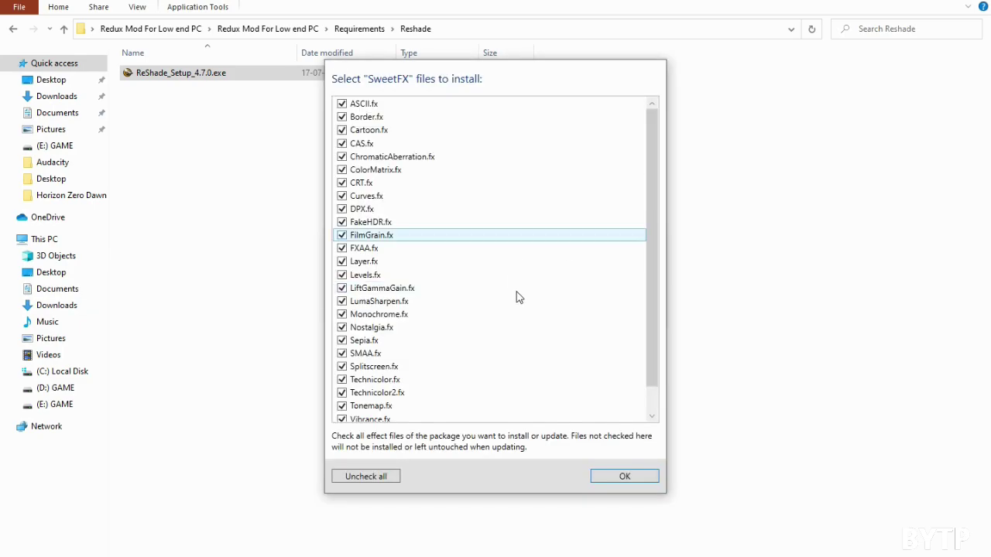
click(651, 478)
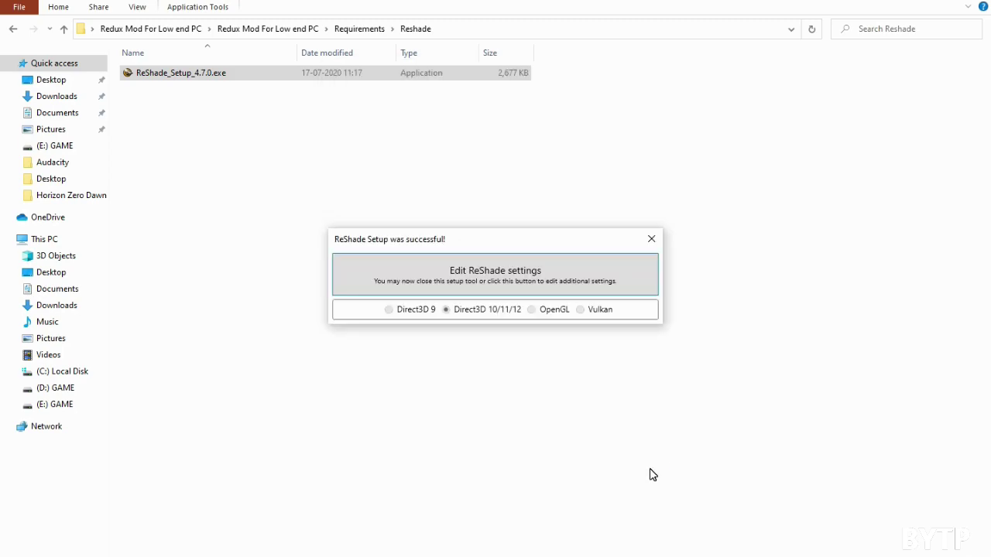
Step: Enable Performance Mode and Show FPS in the ReShade settings, save them and close the setup tool
click(551, 286)
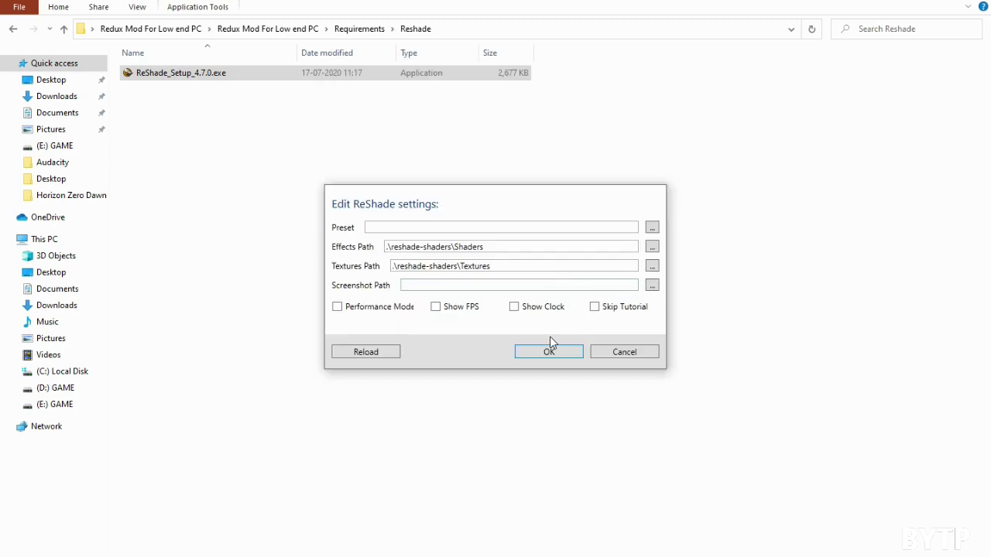
click(379, 308)
click(436, 307)
click(547, 355)
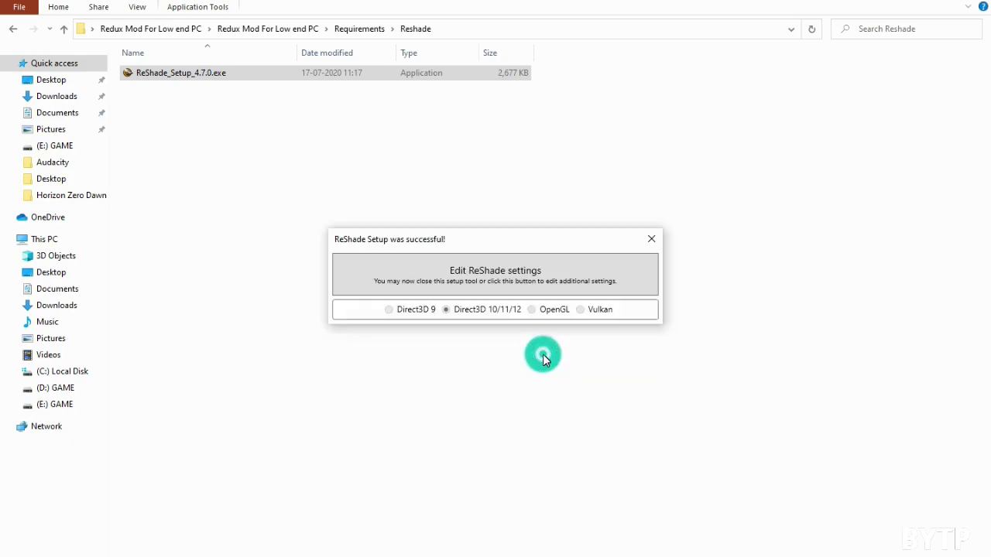
click(652, 239)
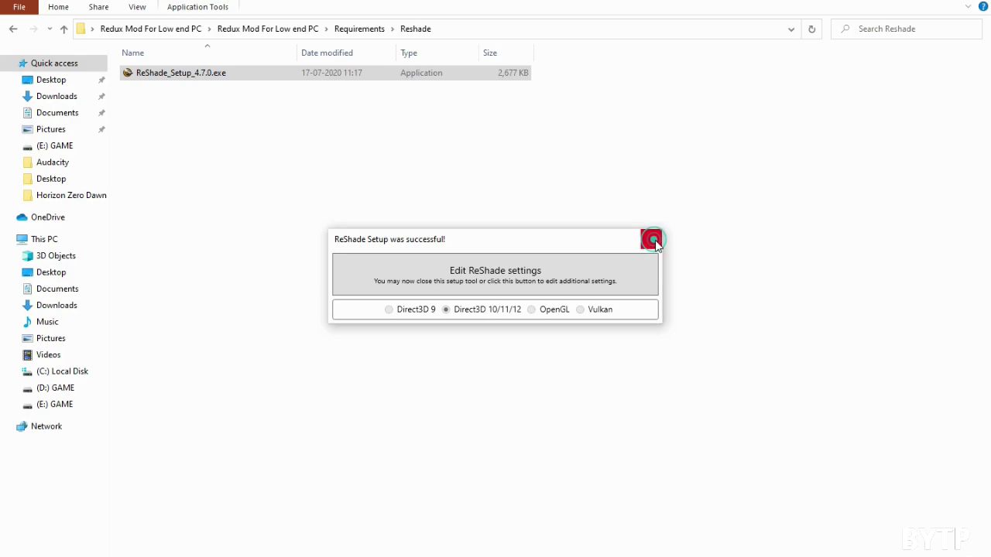
Step: Open the Time Cycle folder inside the Redux Mod For Low end PC folder
click(63, 29)
click(63, 29)
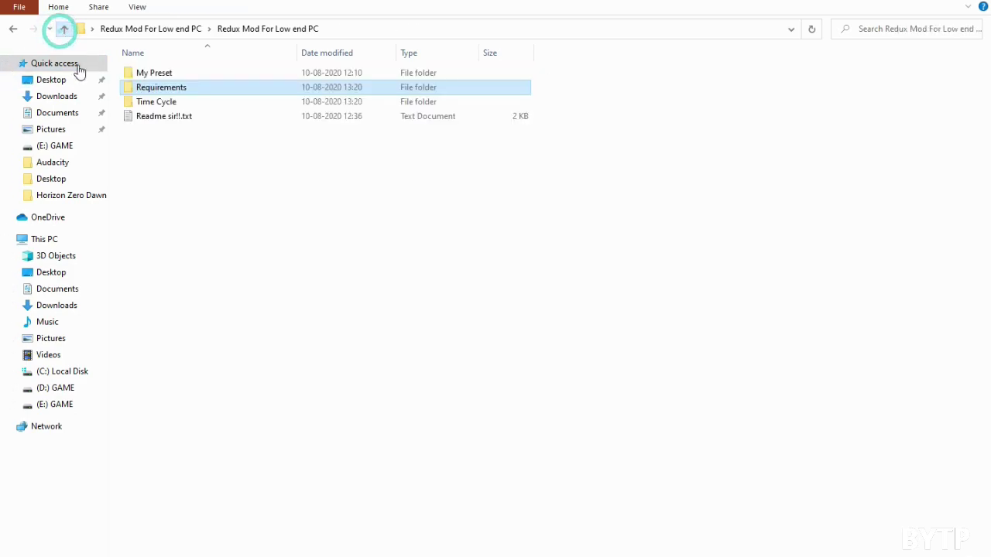
double_click(157, 101)
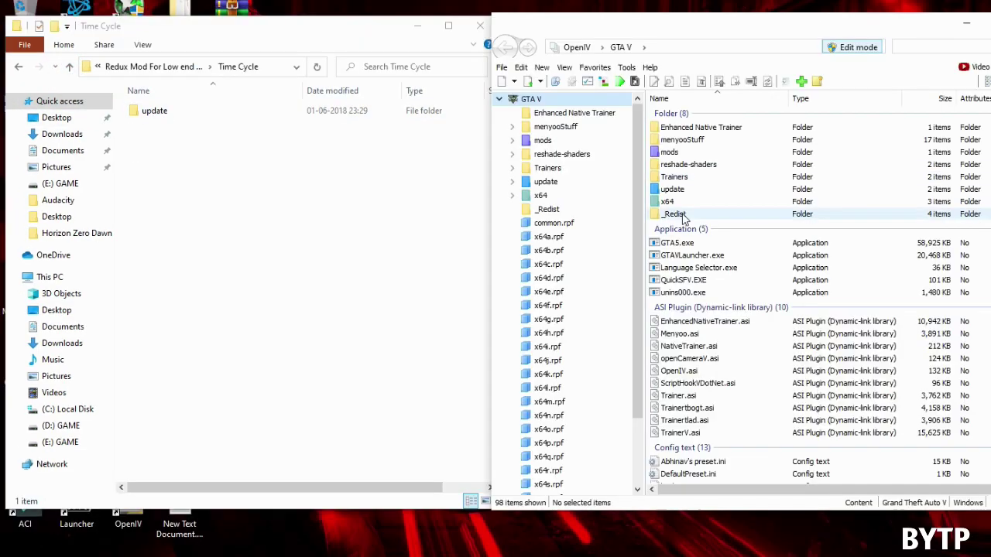
Step: Open update.rpf under mods\update in OpenIV and the matching update\update.rpf folder in the Time Cycle files
double_click(670, 154)
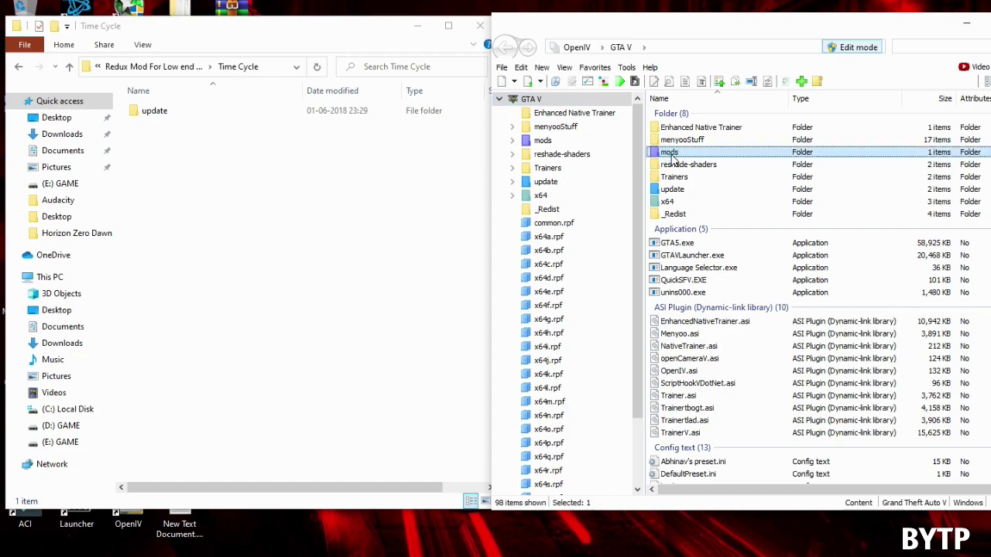
double_click(681, 129)
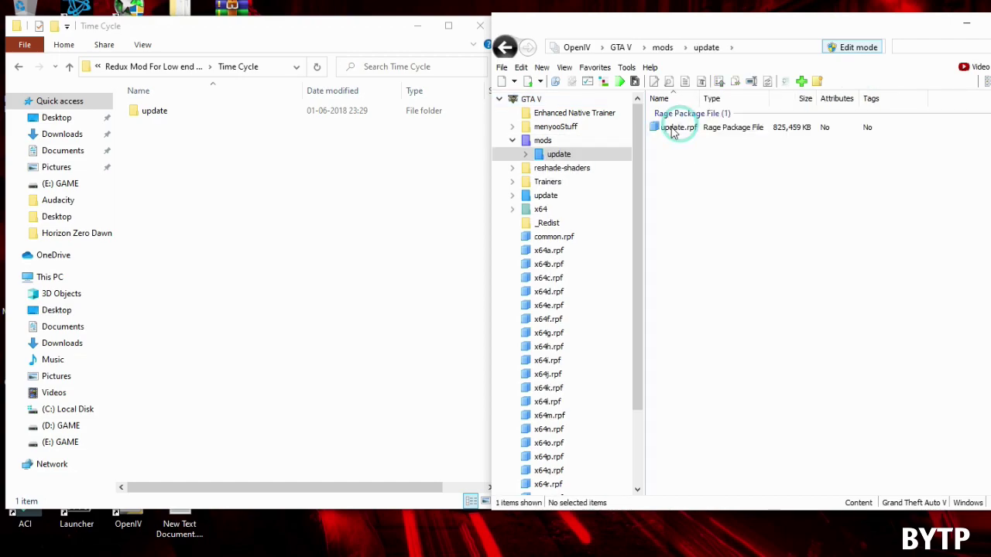
double_click(161, 113)
key(Return)
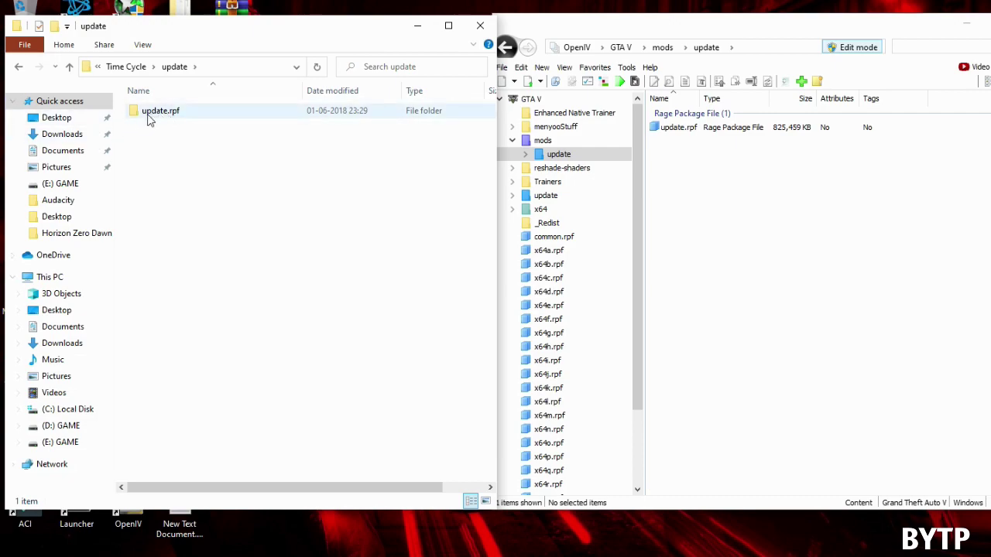
double_click(684, 127)
double_click(204, 114)
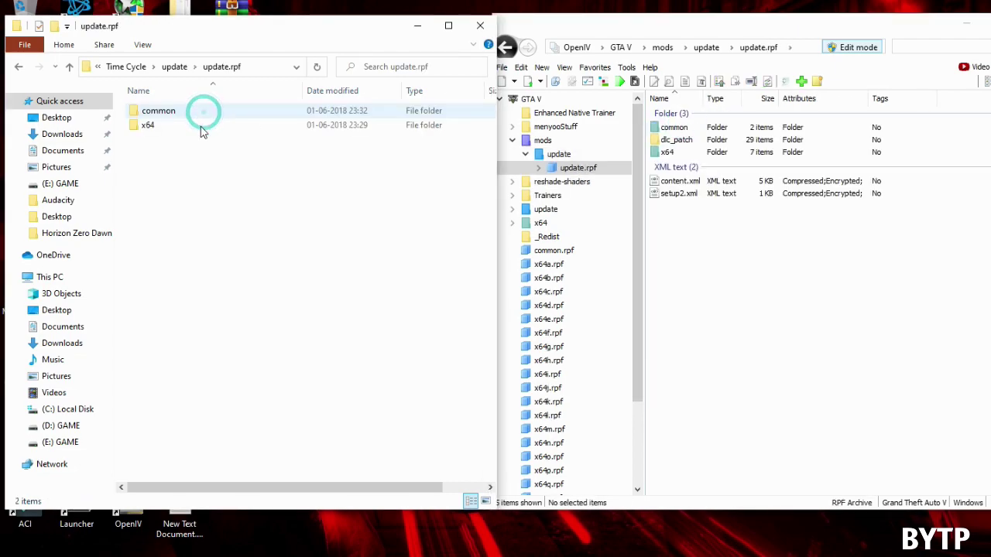
Step: Copy all folders and files from the mod's common\data folder into common\data of update.rpf in OpenIV
double_click(203, 115)
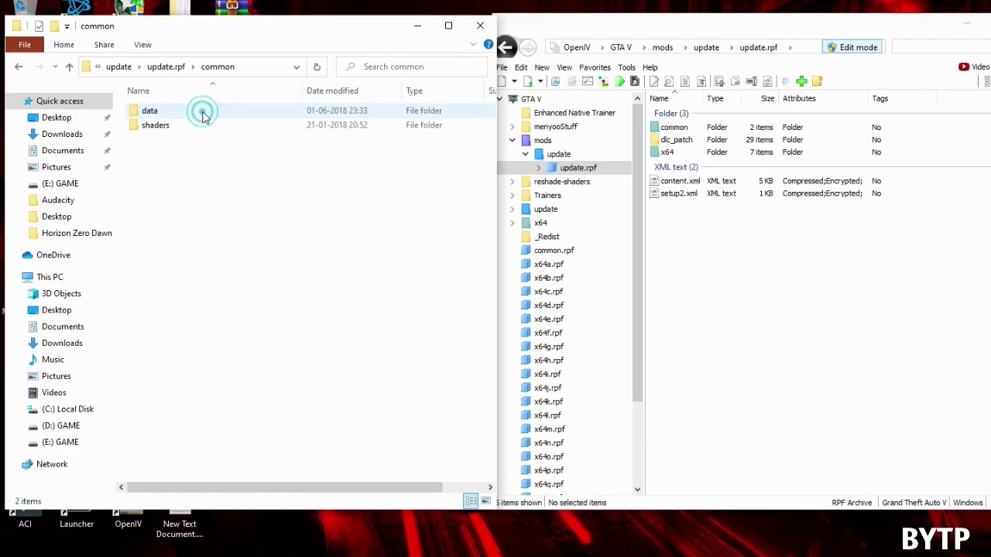
double_click(701, 129)
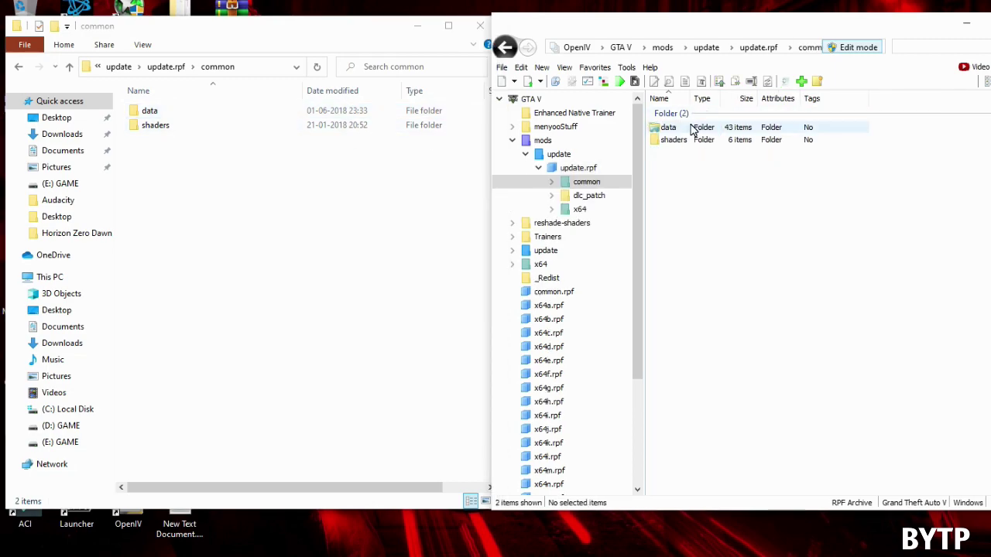
double_click(700, 129)
double_click(258, 111)
drag(314, 368, 147, 105)
drag(157, 143, 684, 169)
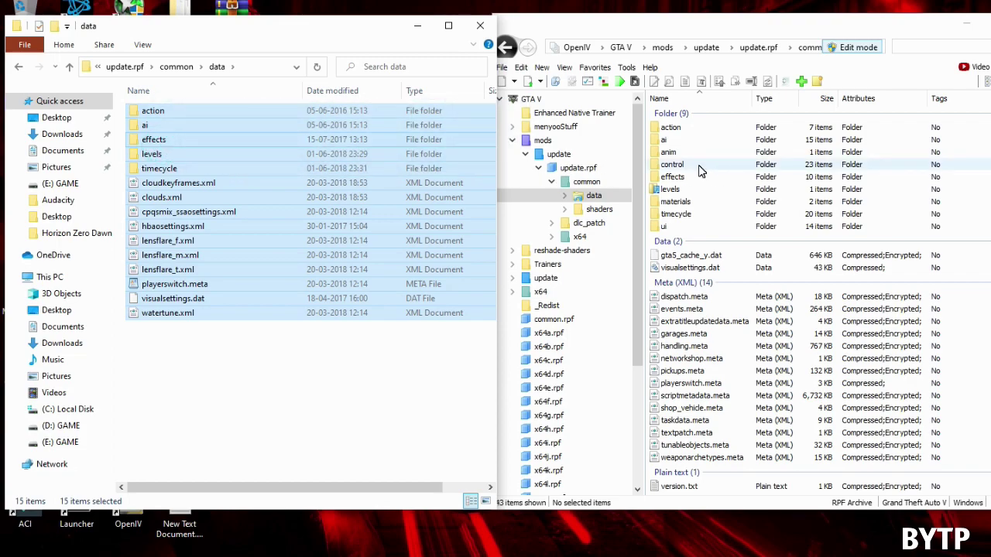
Step: Copy all shader files from the mod's common\shaders\win32_40_final folder into the same folder of update.rpf
click(504, 47)
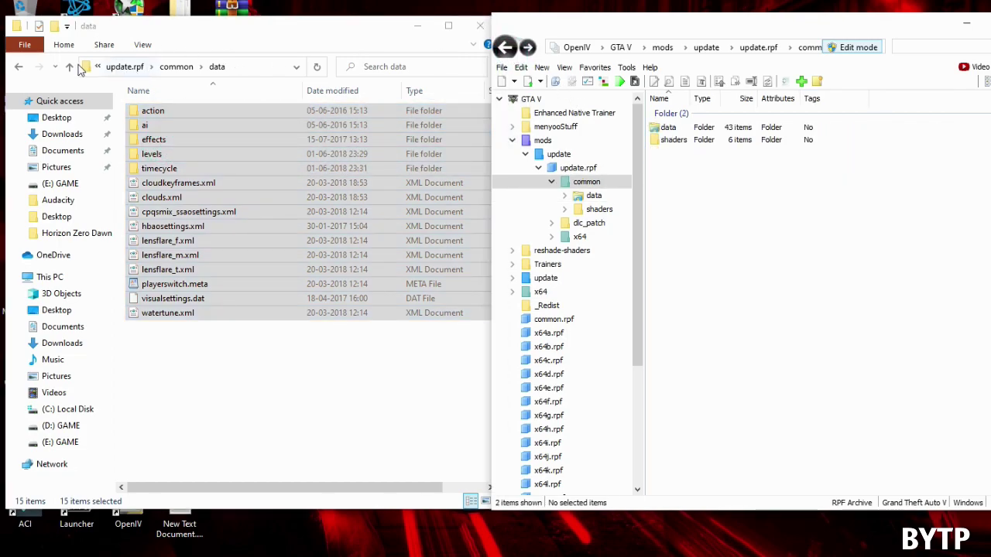
click(70, 67)
double_click(155, 126)
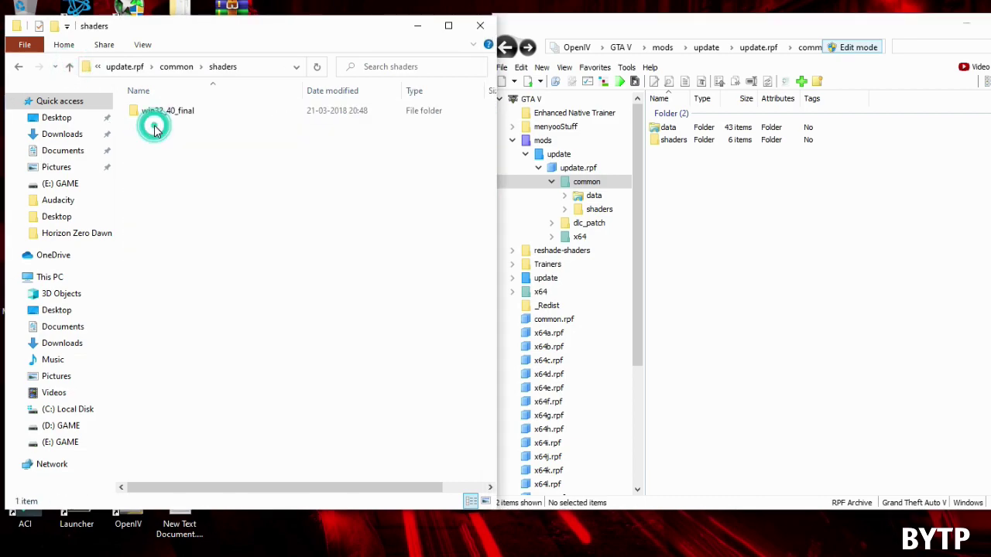
click(675, 143)
double_click(675, 140)
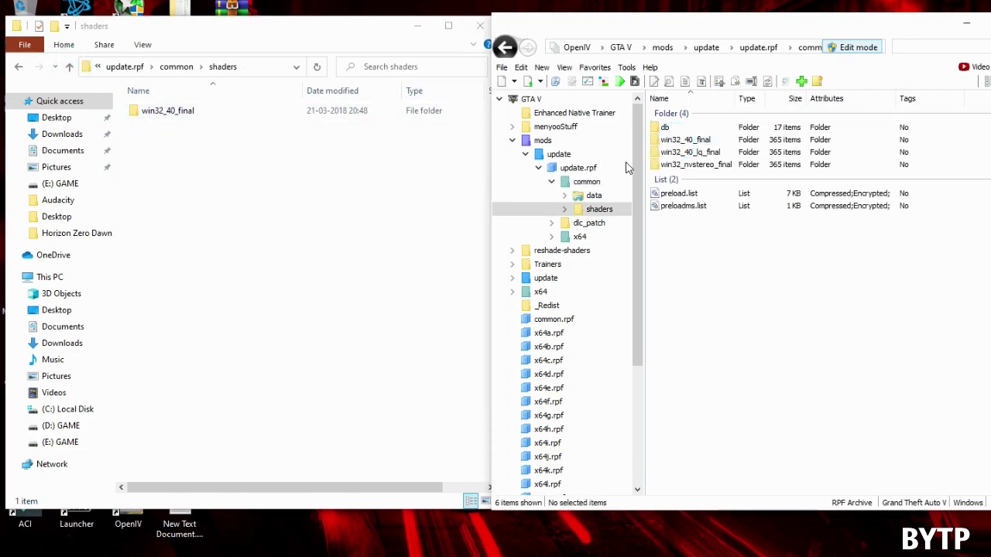
click(167, 116)
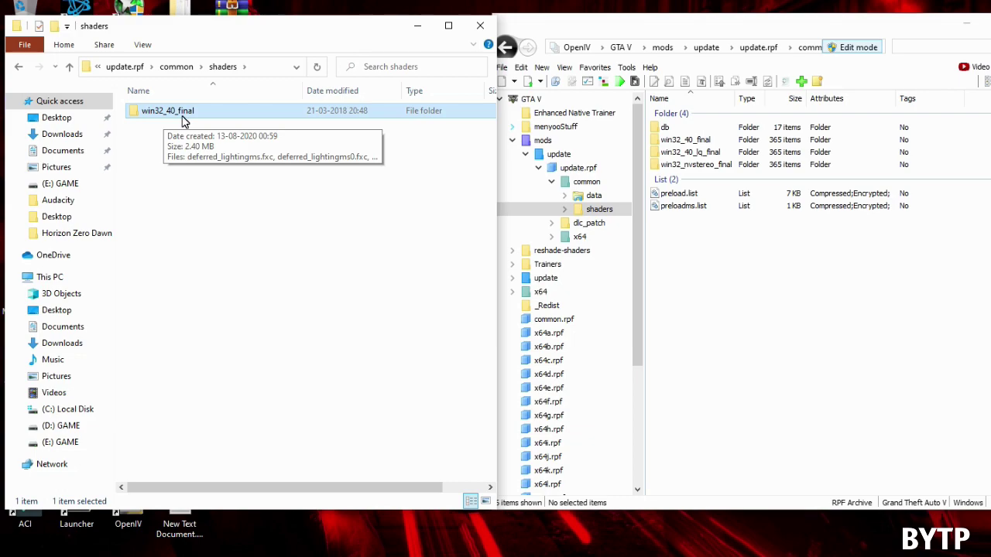
double_click(178, 113)
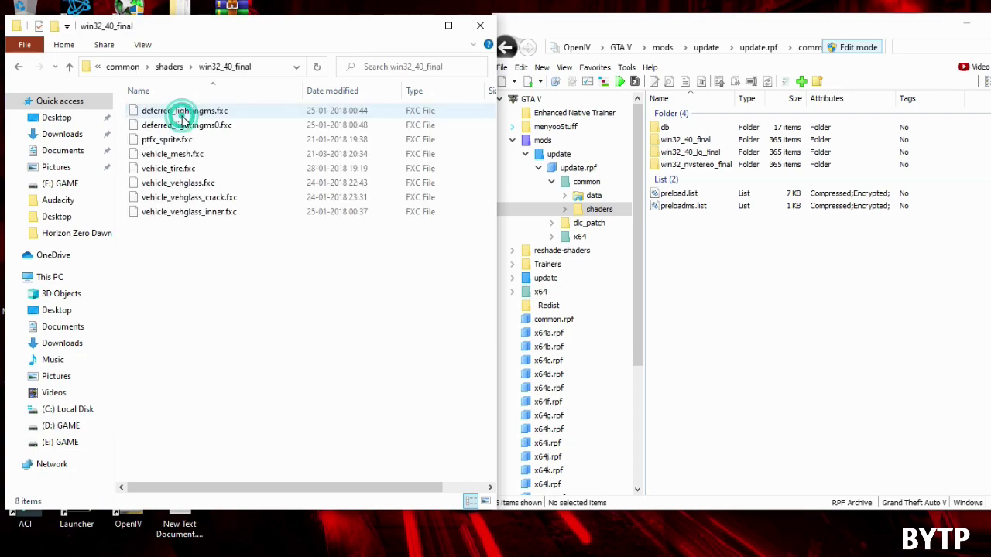
double_click(705, 141)
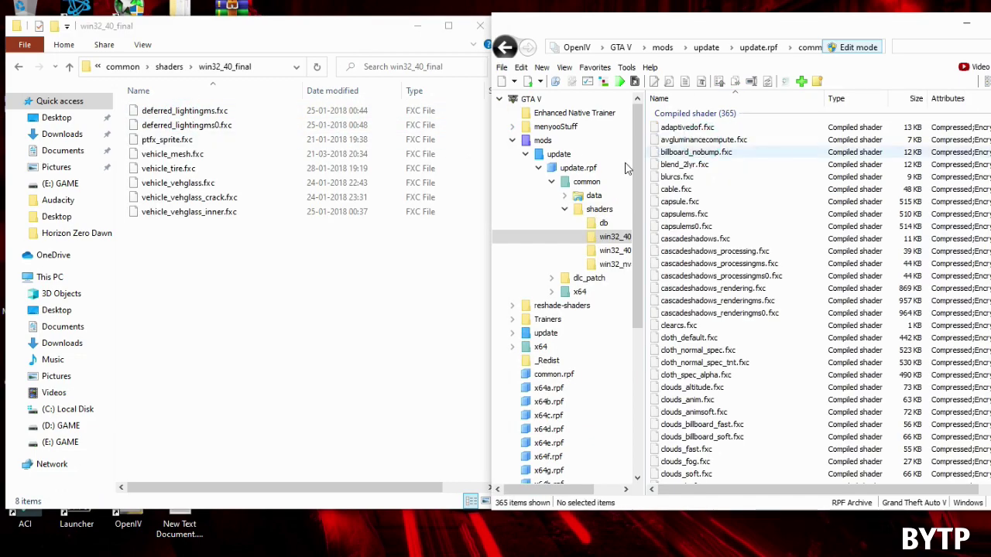
drag(270, 317, 737, 184)
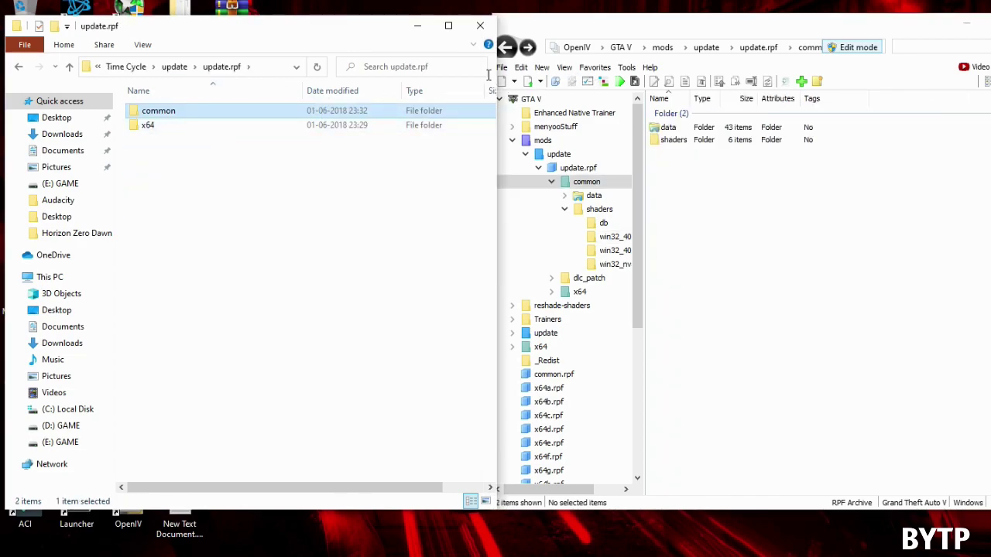
Step: Copy fxweather.ytd, graphics.ytd, graphics_pc.ytd and skydome.ytd from the mod's x64\textures folder into x64\textures of update.rpf
click(504, 47)
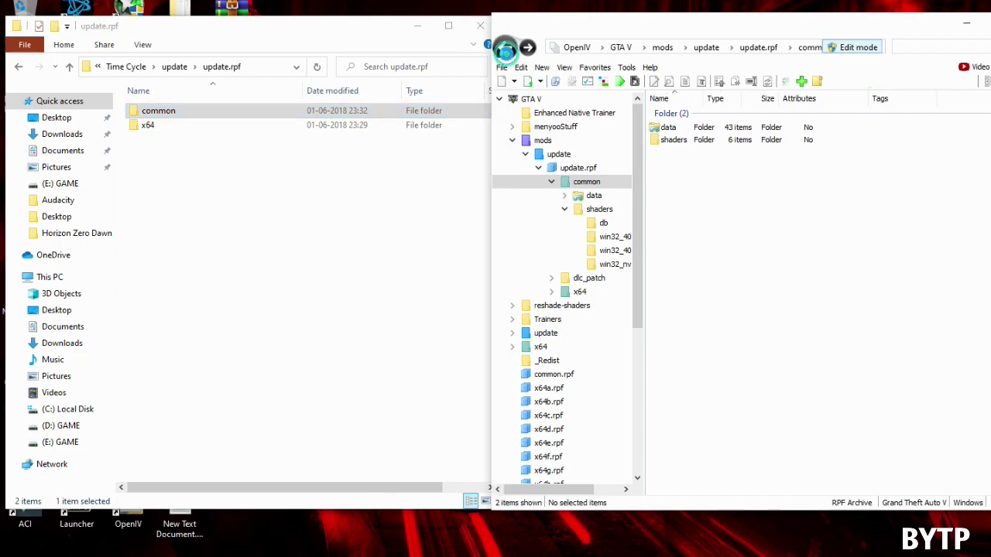
double_click(670, 152)
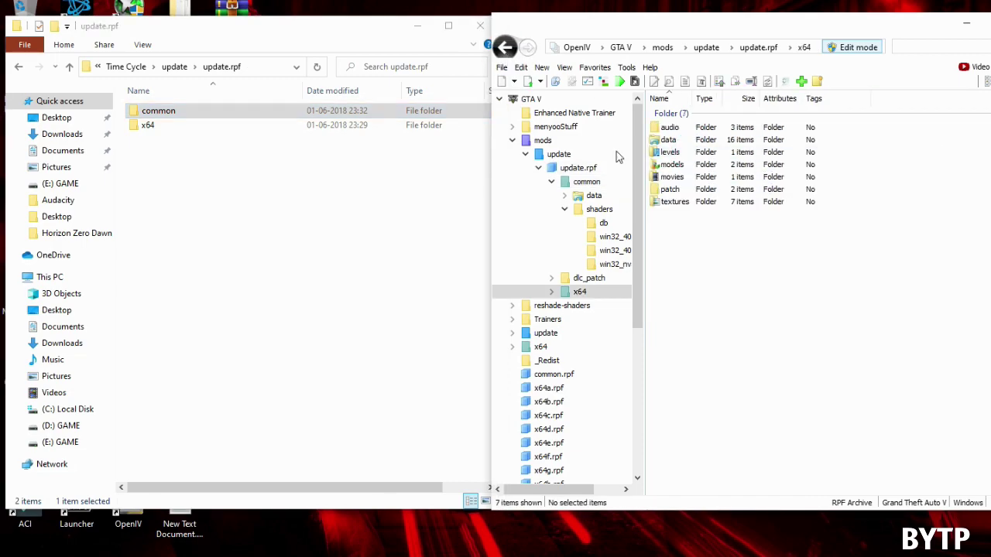
double_click(147, 125)
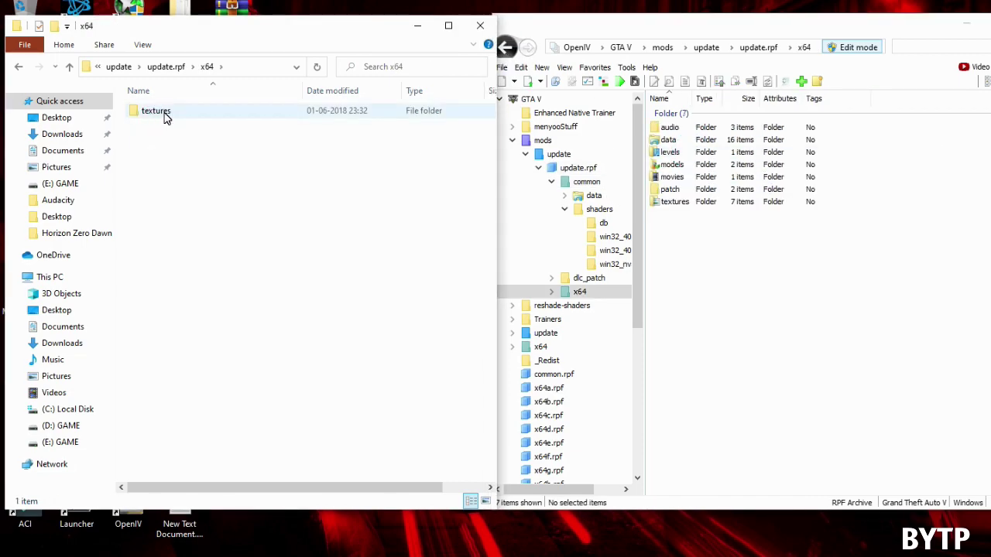
double_click(155, 111)
double_click(657, 202)
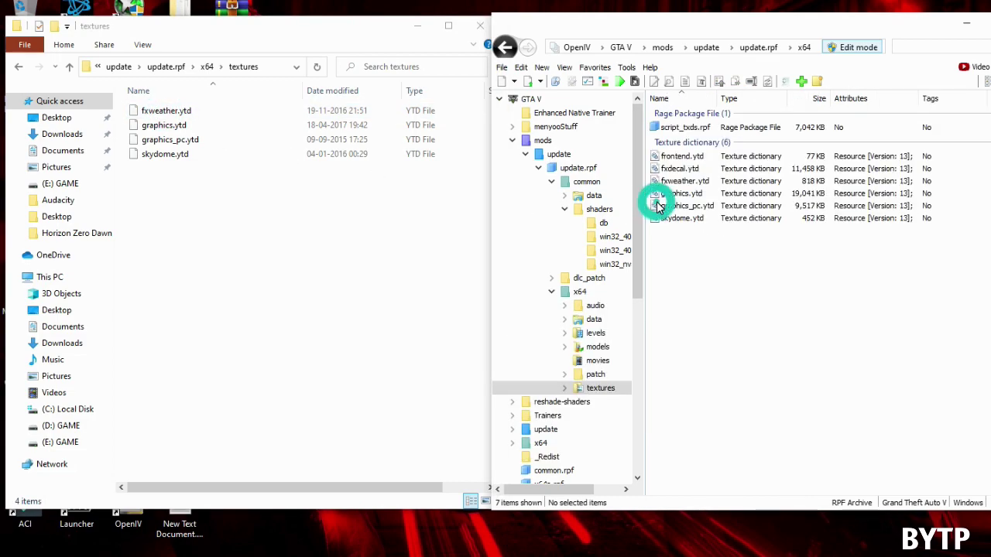
drag(275, 255, 814, 247)
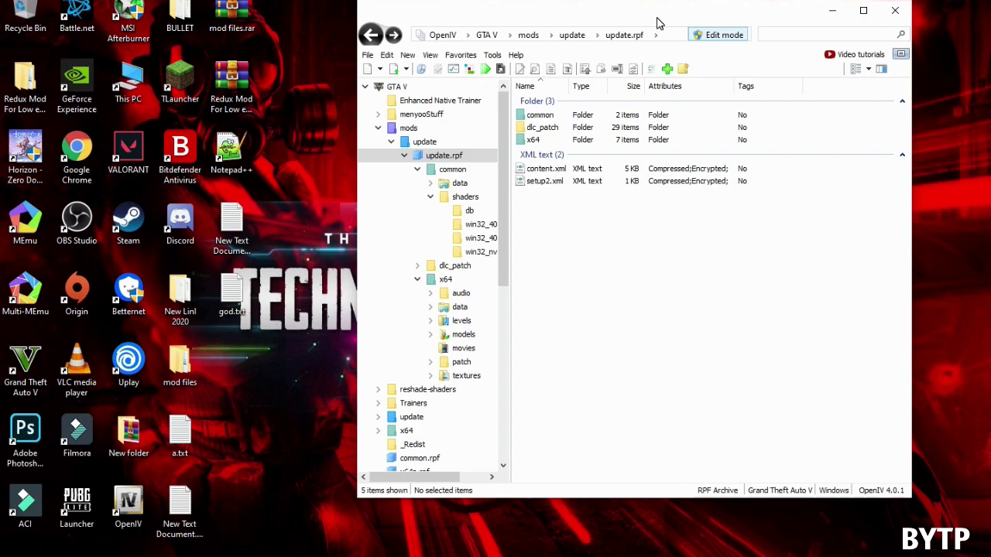
Step: Close OpenIV and launch Grand Theft Auto V from the desktop as administrator
click(896, 10)
right_click(492, 44)
click(523, 78)
right_click(523, 78)
click(555, 109)
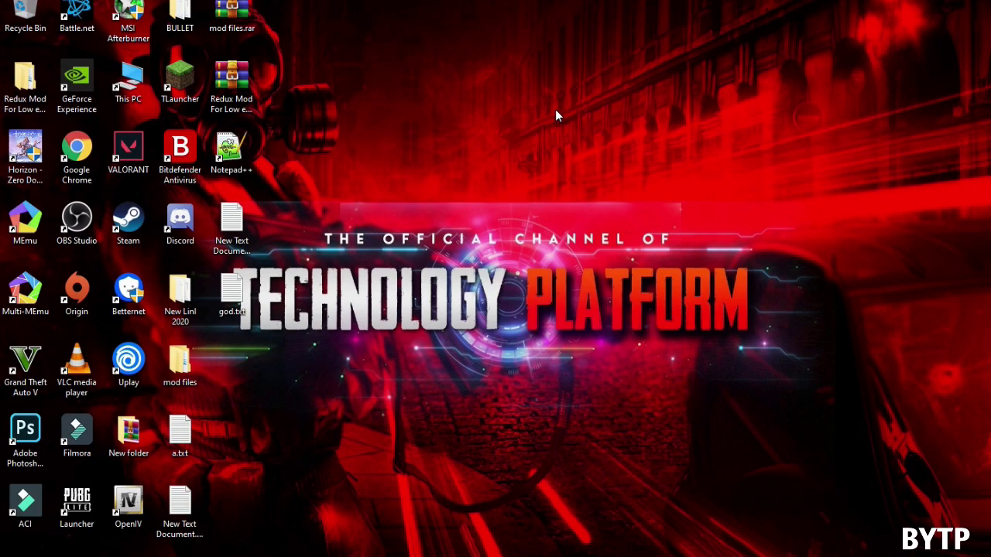
right_click(28, 364)
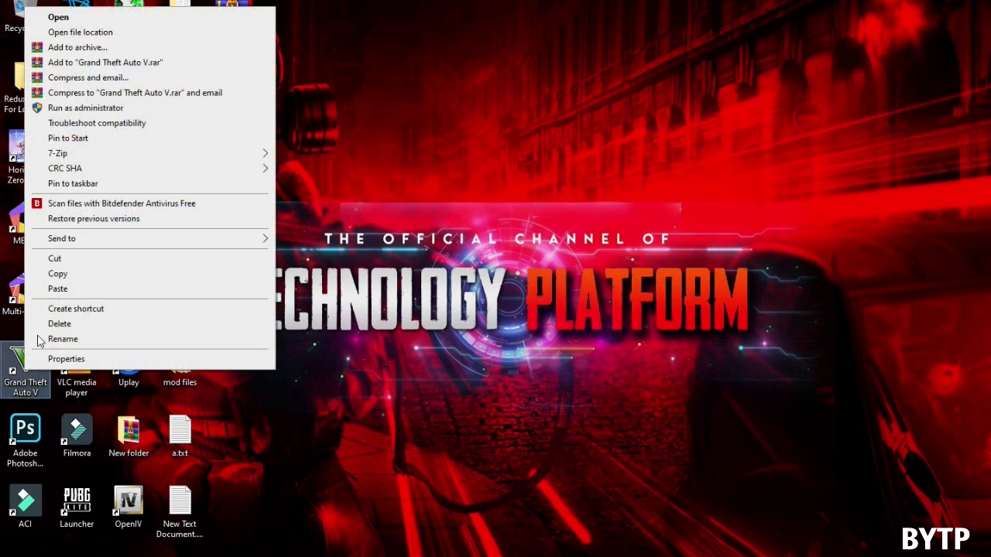
click(62, 108)
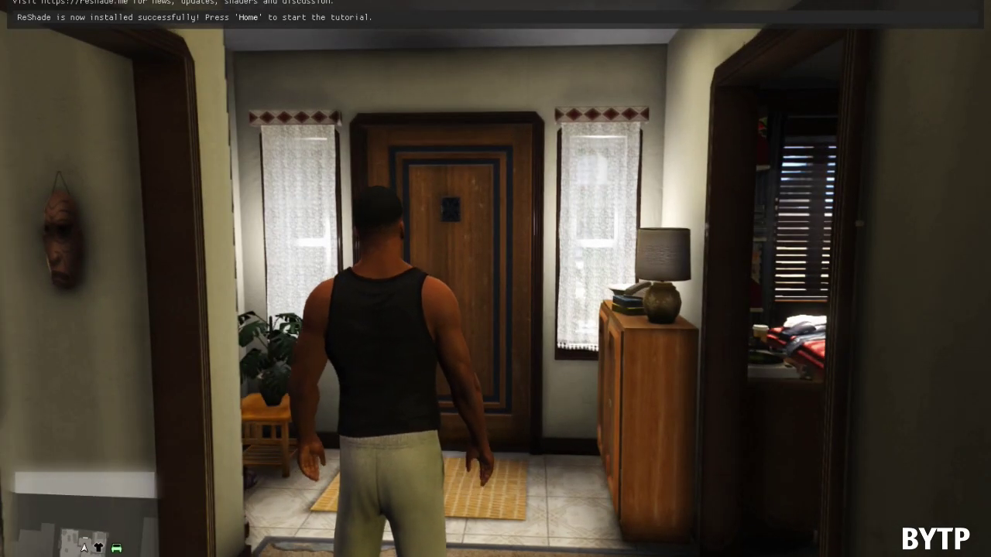
Step: Open the in-game ReShade overlay, try switching the DPX and Cartoon effects and restore them, and close the overlay
key(Home)
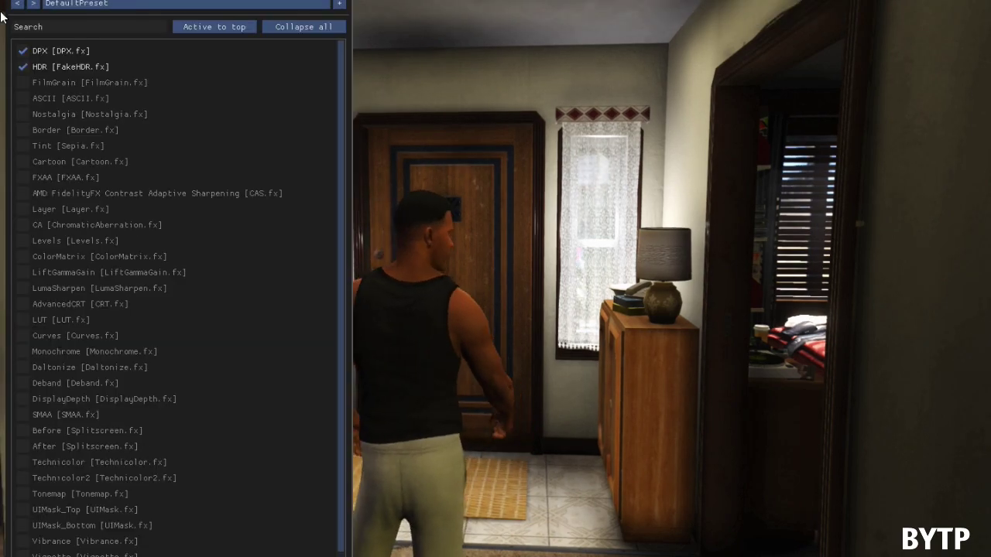
click(25, 53)
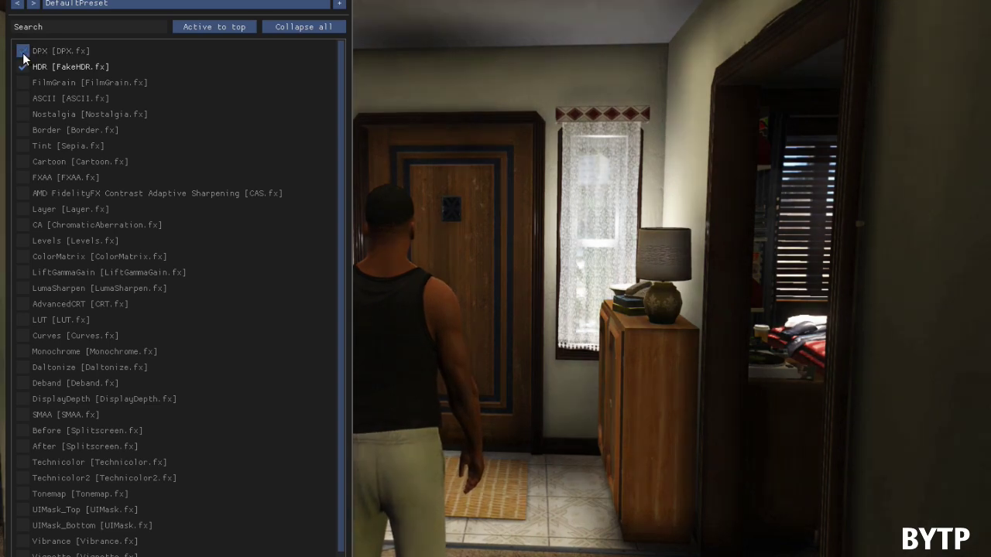
click(24, 53)
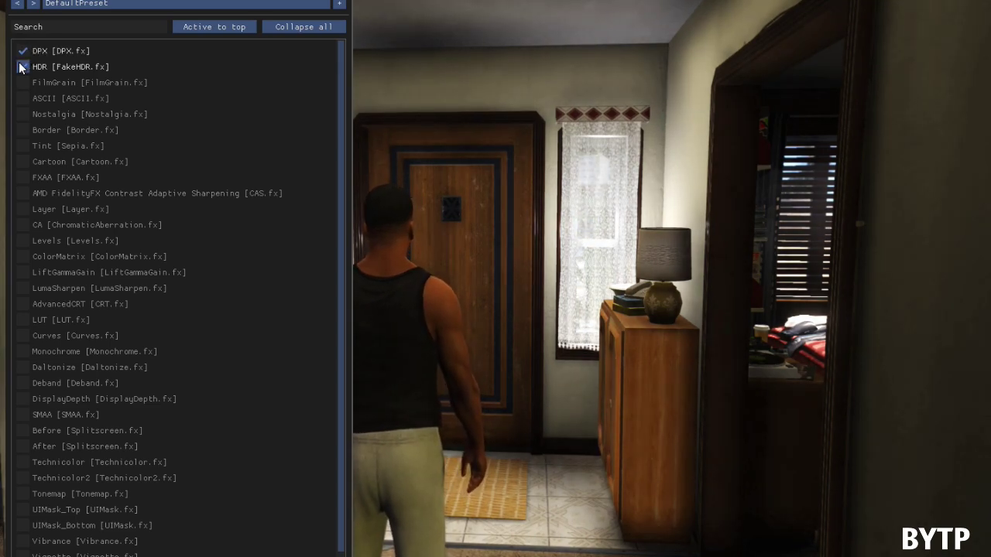
scroll(48, 225, down, 1)
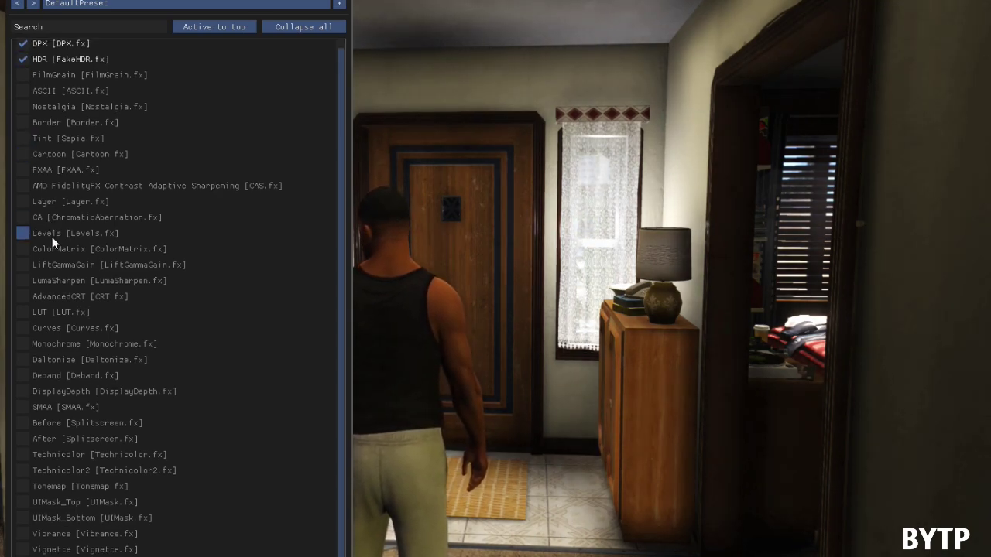
click(24, 154)
click(24, 154)
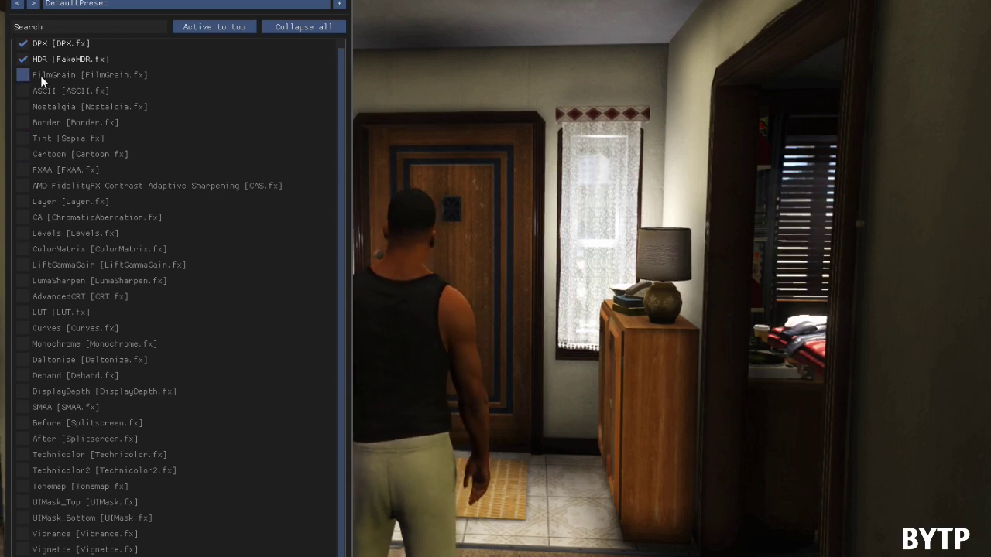
scroll(39, 55, up, 1)
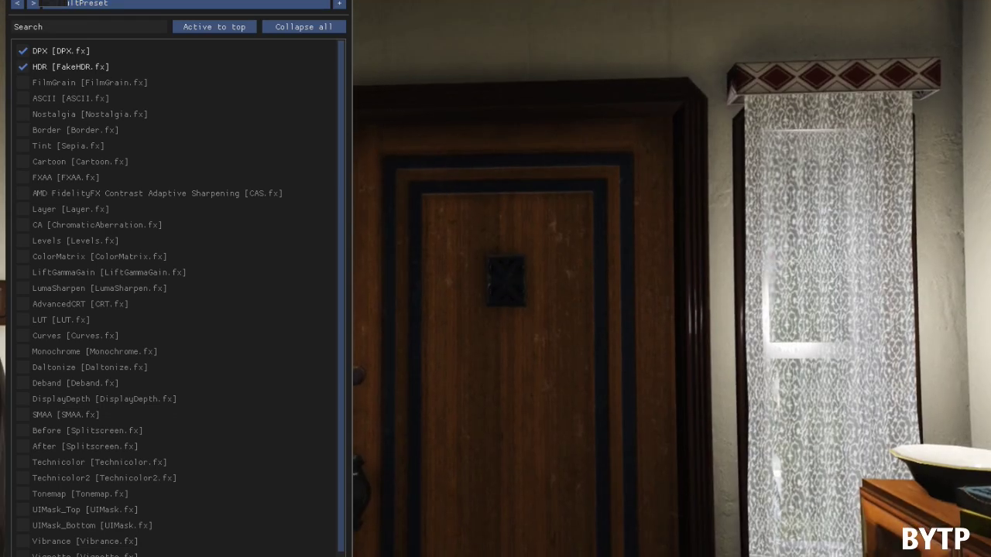
key(Home)
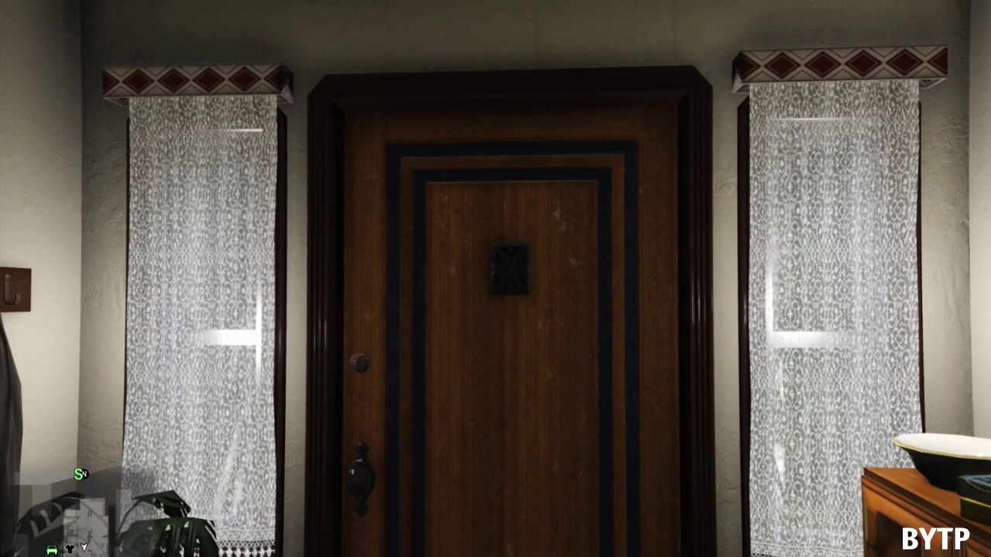
key(v)
key(w)
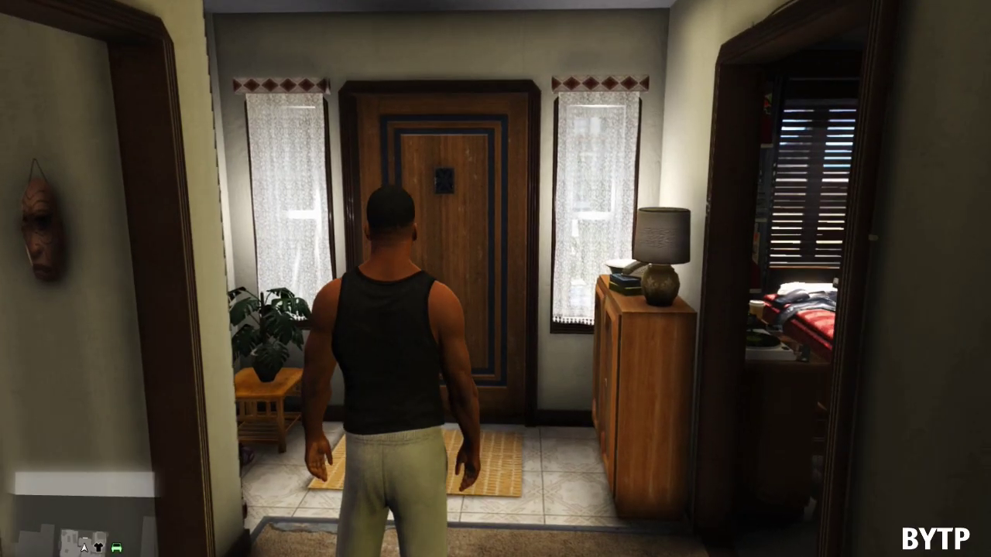
key(w)
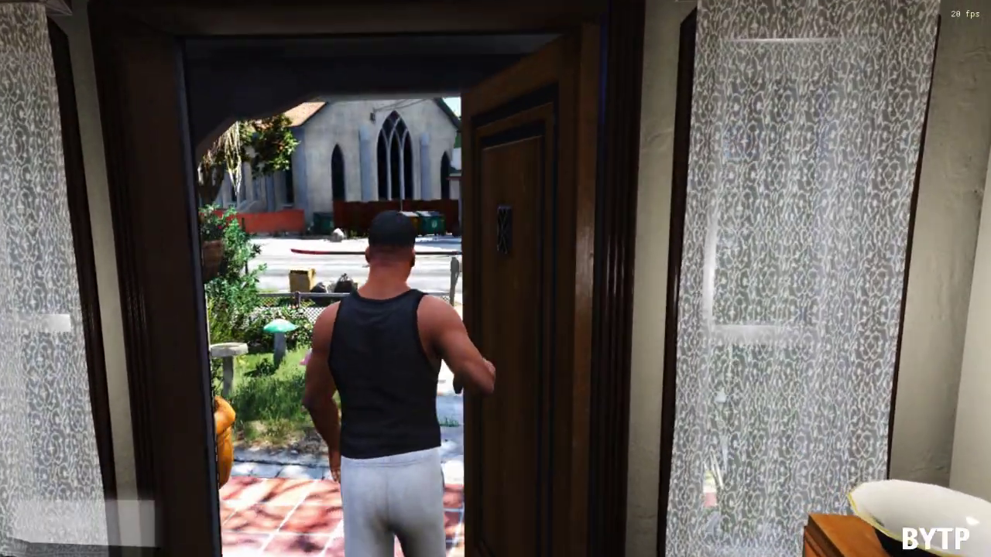
key(w)
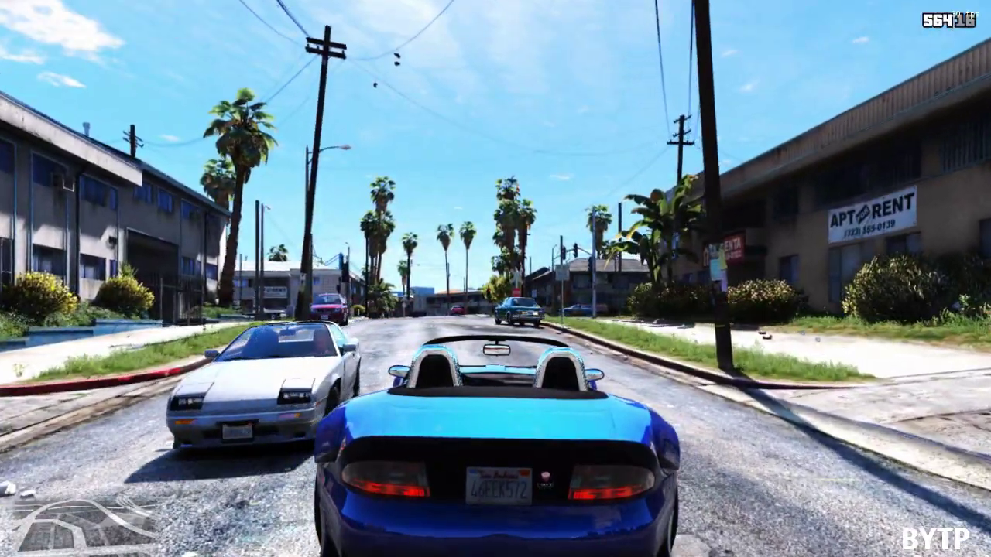
key(w)
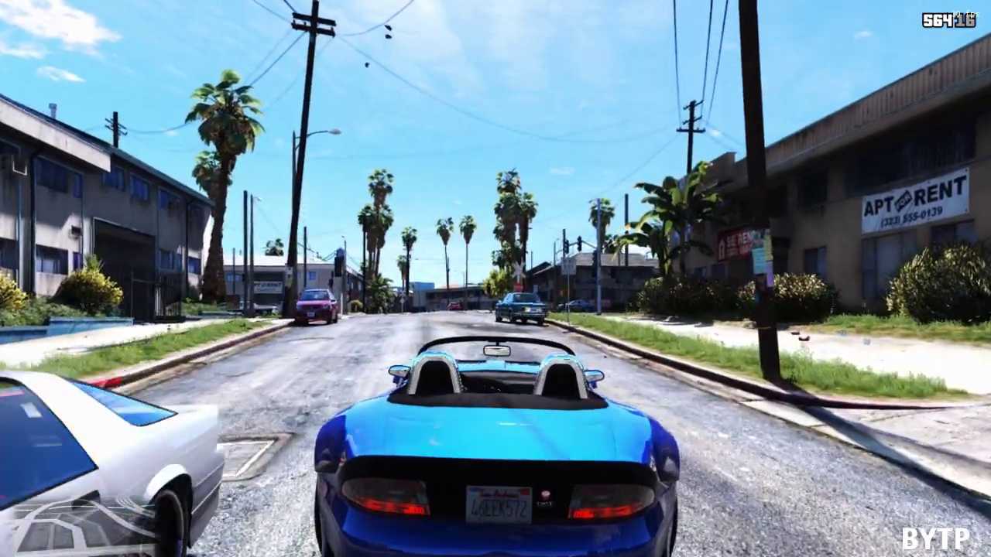
key(w)
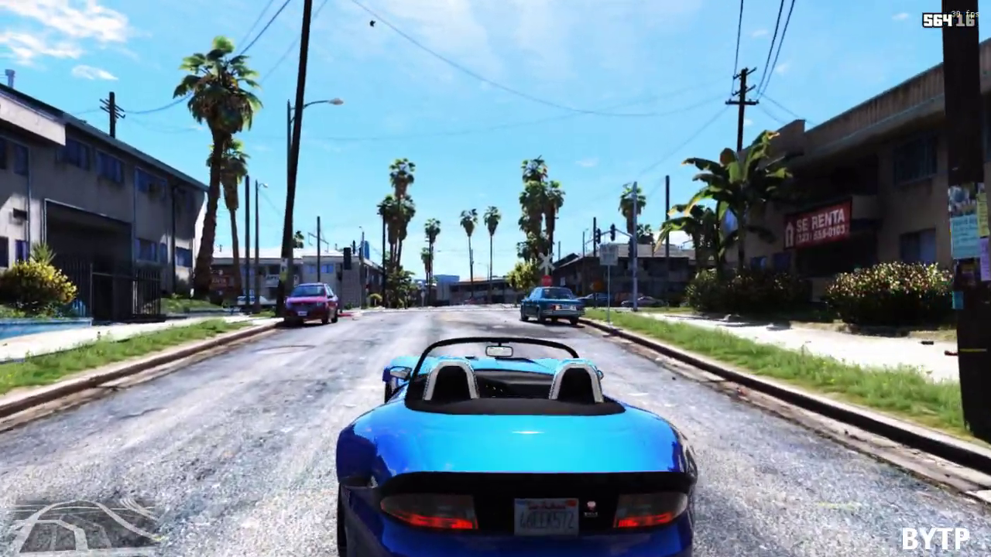
key(w)
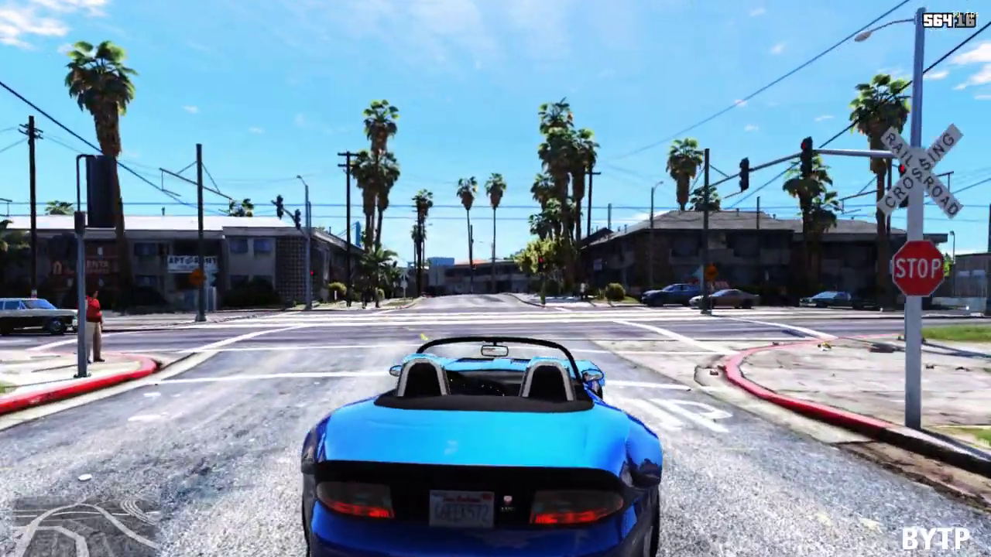